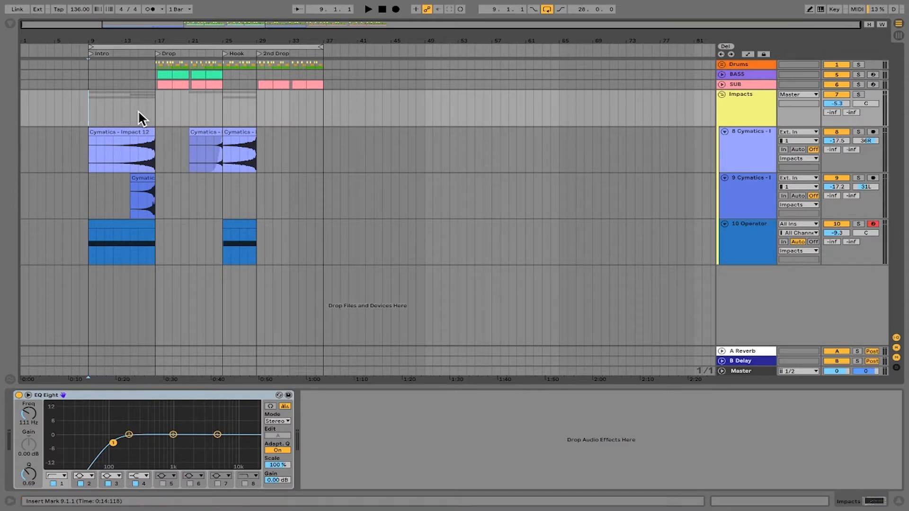
left_click(156, 108)
left_click(154, 101)
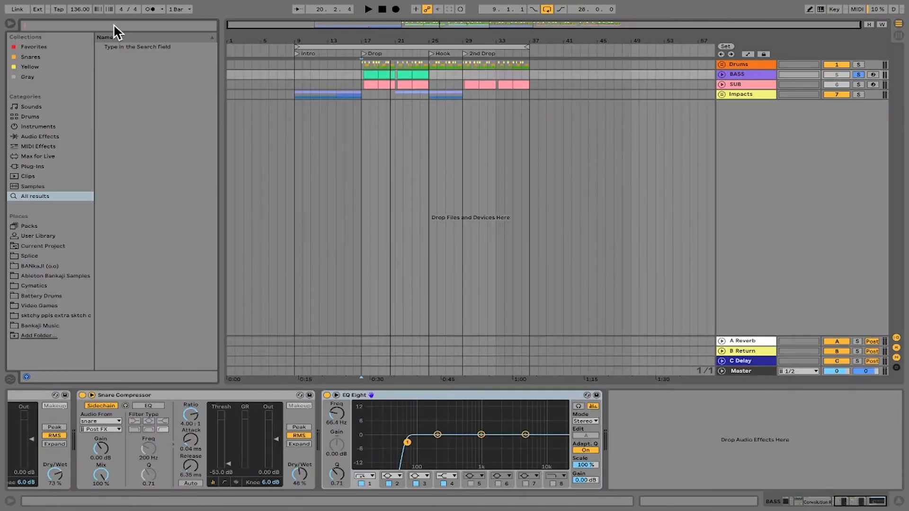
Search the Max for Live devices for "reverb" and add Convolution Reverb Pro to the BASS track.
type("rverb")
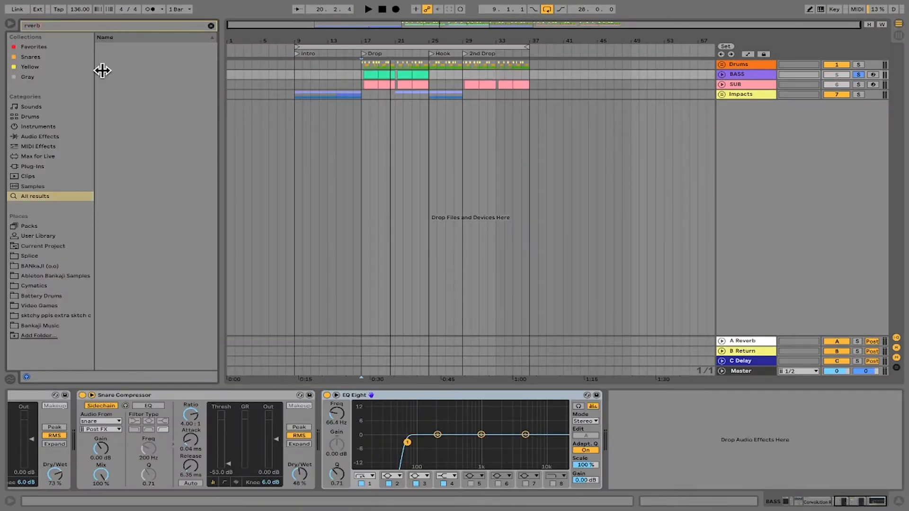
left_click(49, 156)
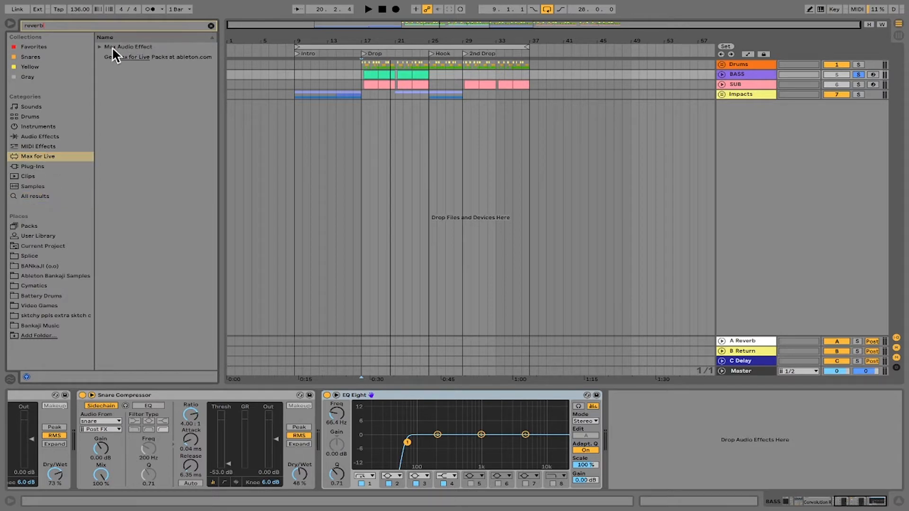
left_click(100, 46)
left_click(147, 56)
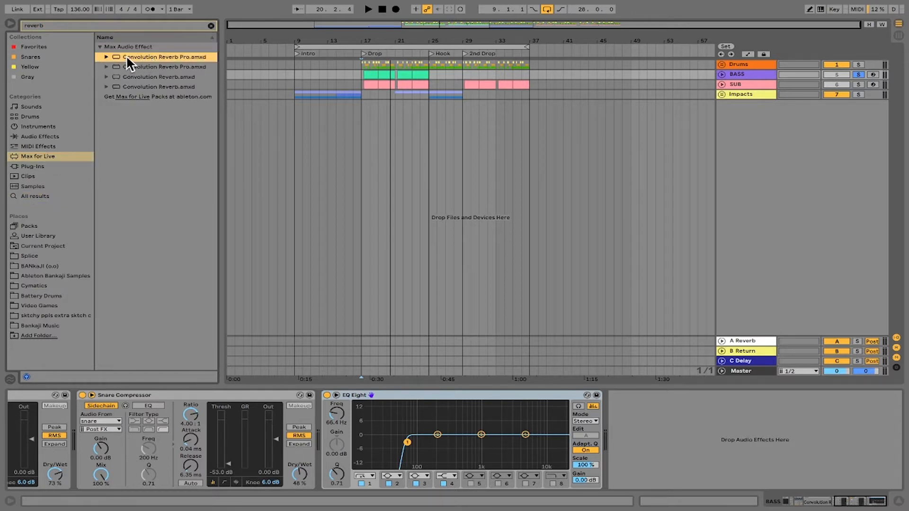
left_click_drag(152, 60, 733, 74)
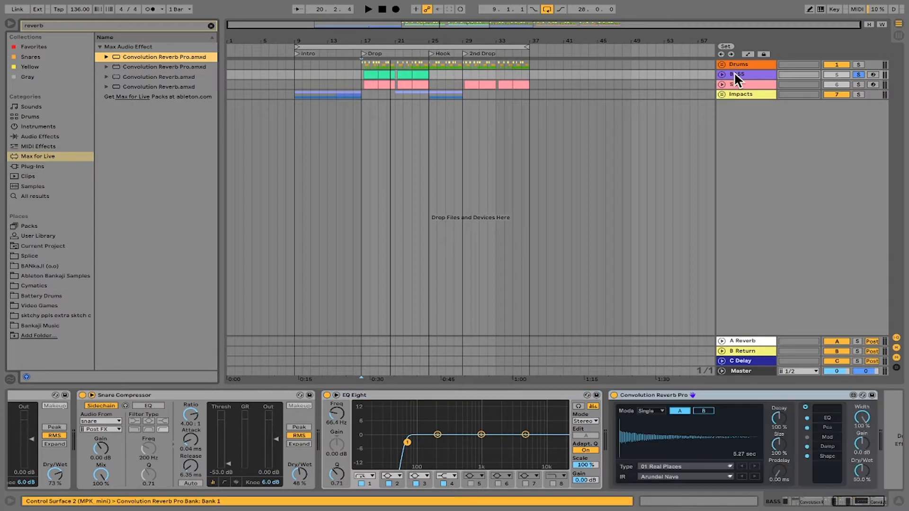
Solo the Drums track together with BASS and play the song from bar 16 to audition the reverb.
left_click(858, 75)
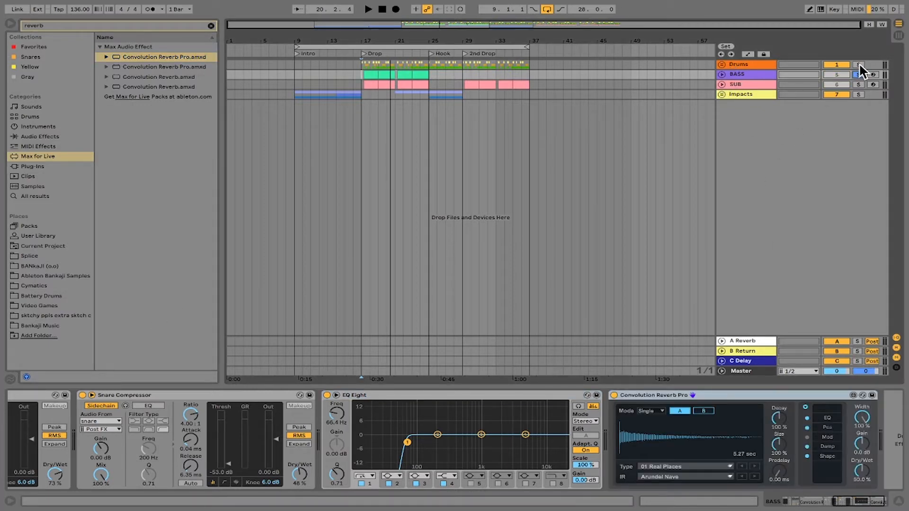
left_click(858, 65)
left_click(356, 68)
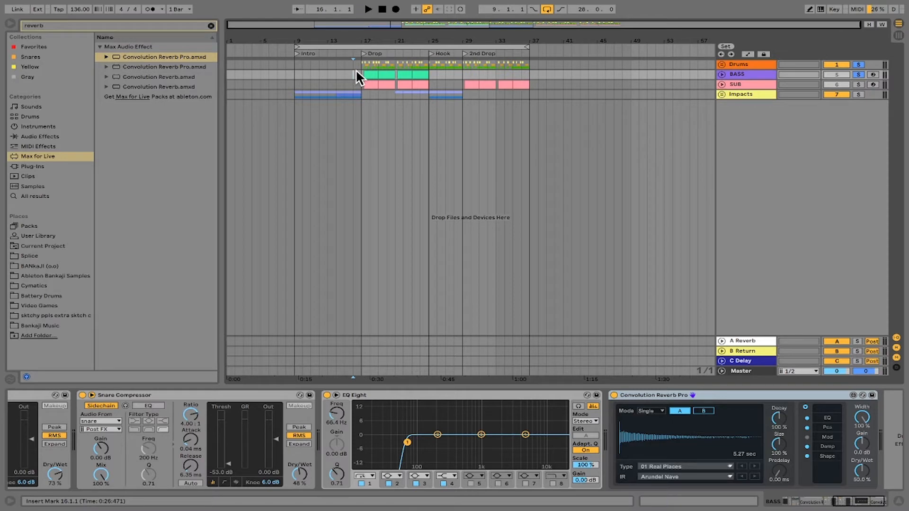
key("space")
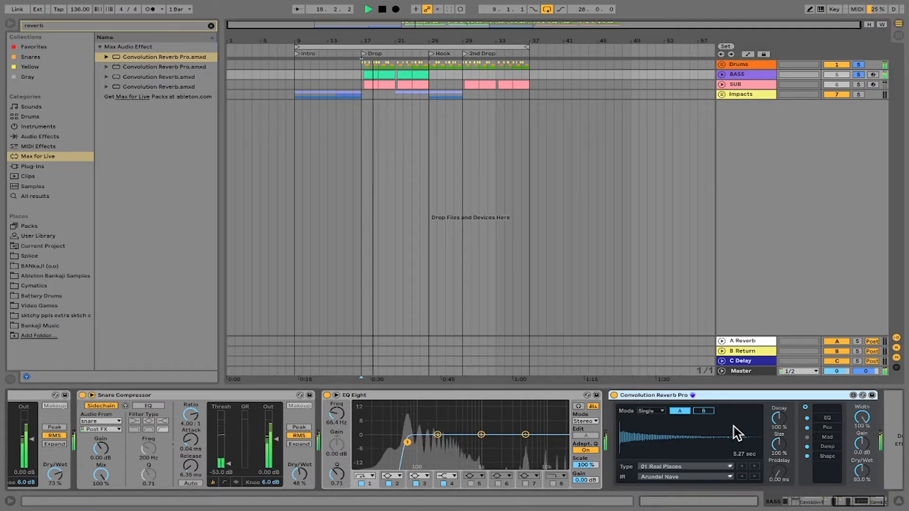
key("space")
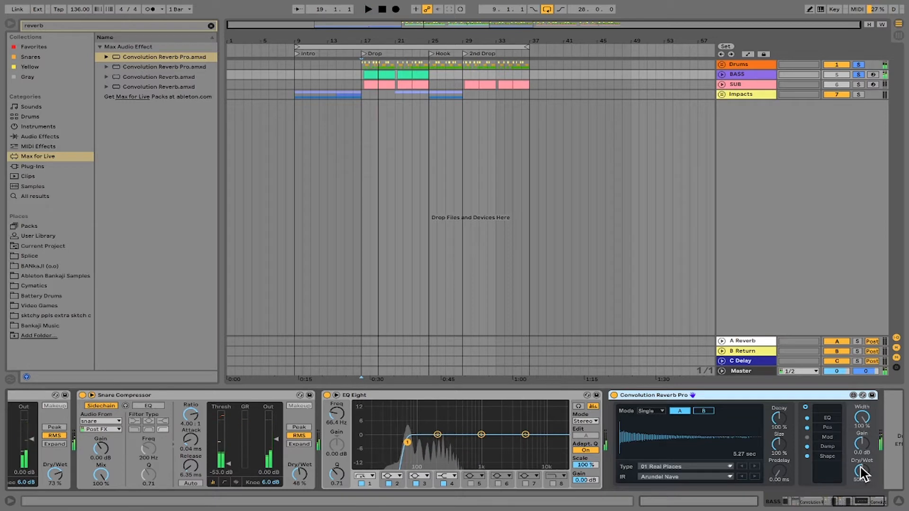
Set the reverb's Dry/Wet to about 10.6% and its Decay to about 40.5% while auditioning the drop.
left_click_drag(862, 473, 861, 488)
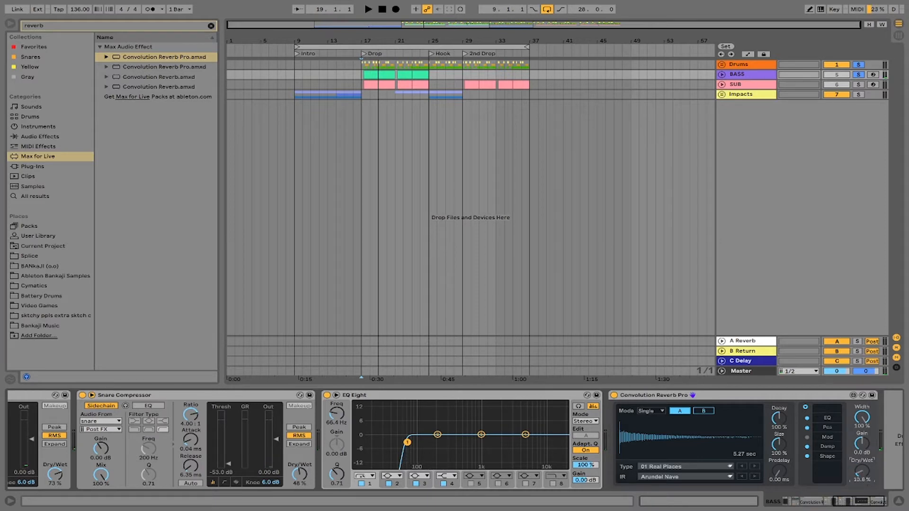
key("space")
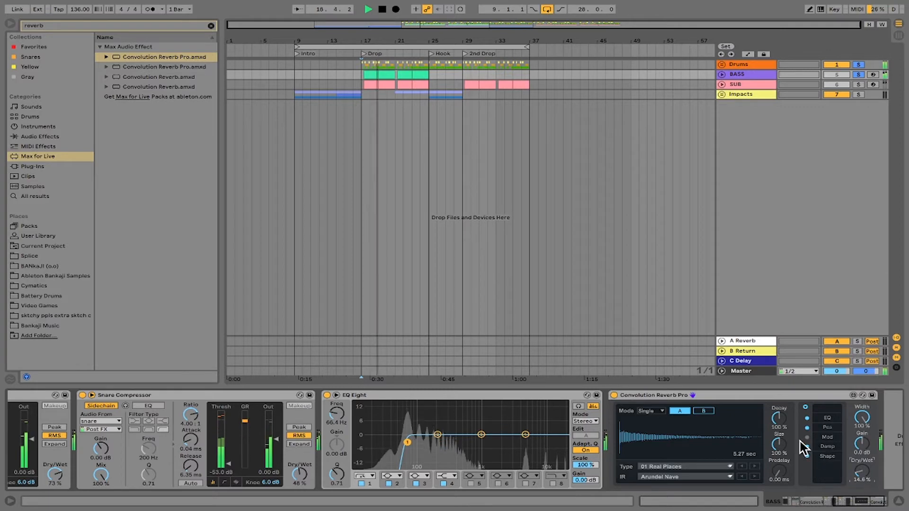
left_click_drag(779, 428, 783, 420)
key("space")
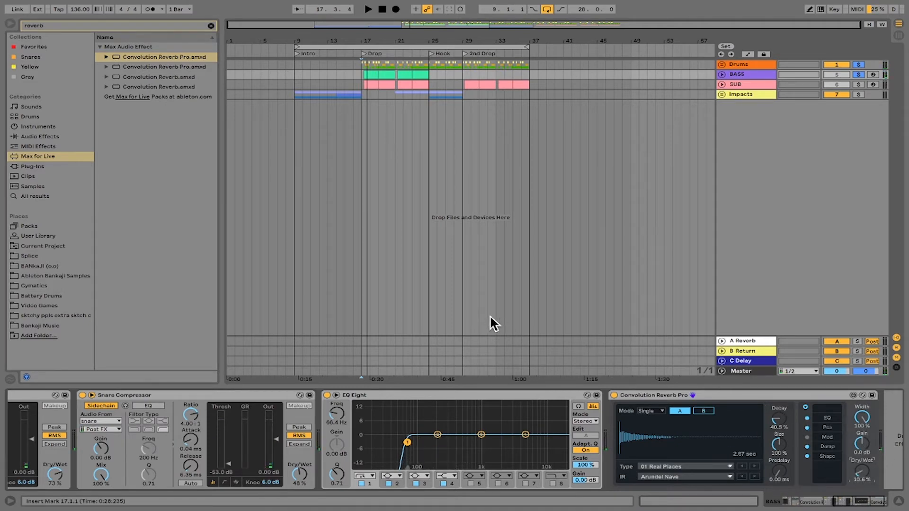
Cut the lows in the reverb's EQ by setting the low band to about 153 Hz and -18 dB, checking it in playback.
left_click(826, 418)
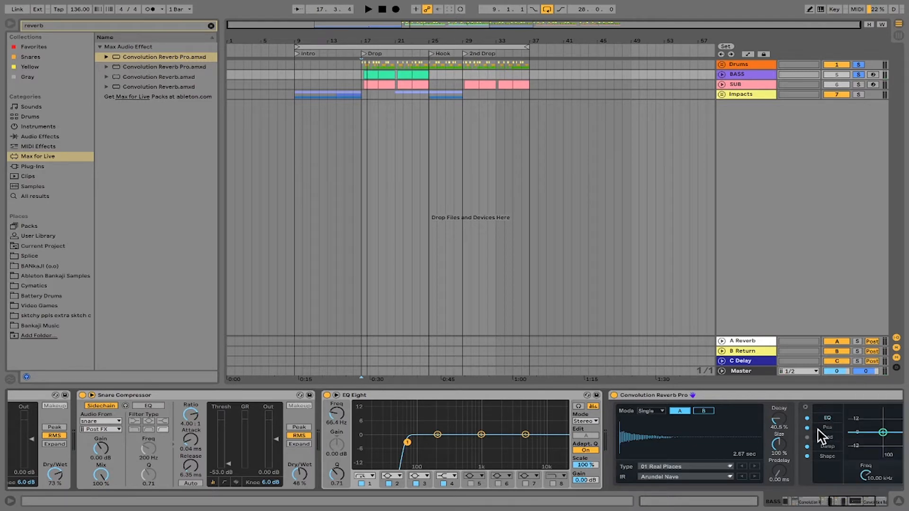
scroll(818, 435, "right", 5)
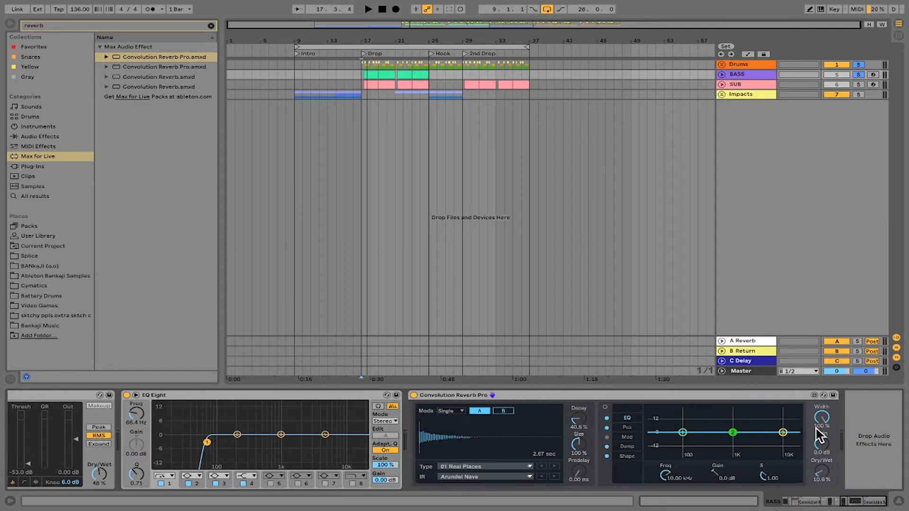
left_click_drag(682, 431, 682, 433)
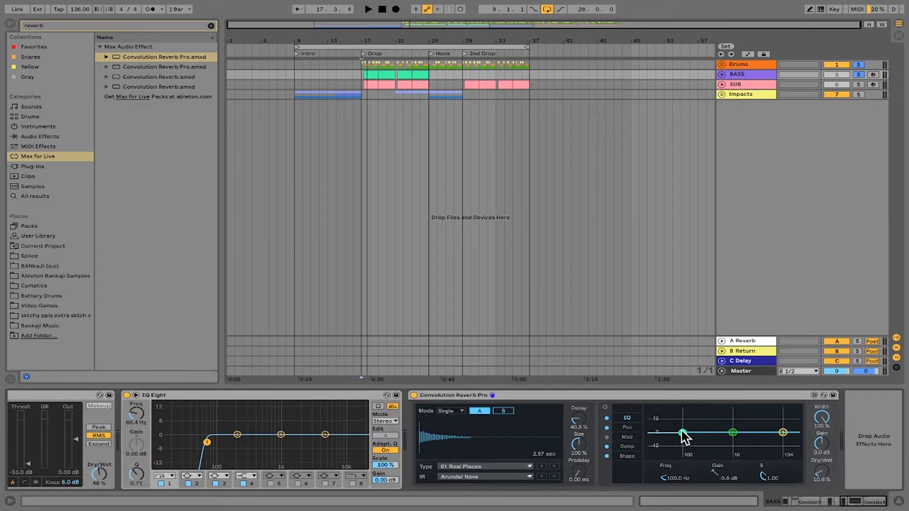
left_click_drag(672, 475, 672, 464)
left_click_drag(682, 434, 682, 453)
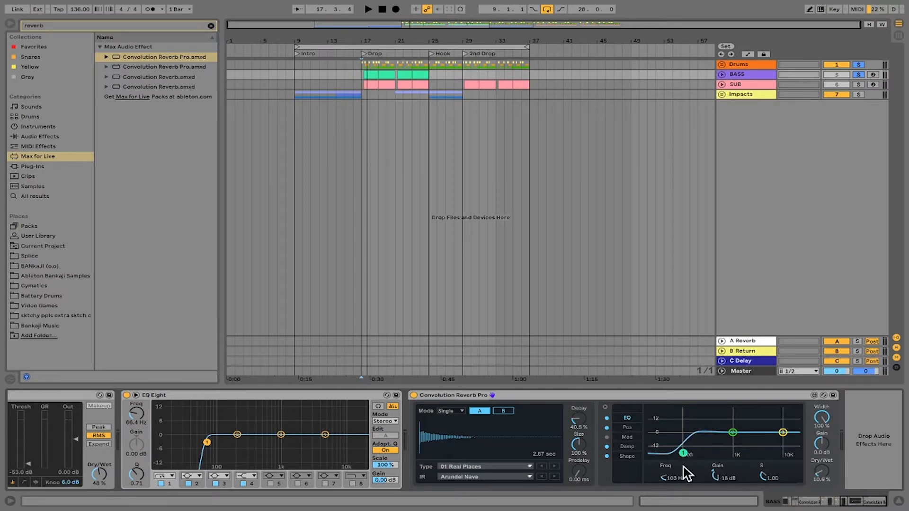
key("space")
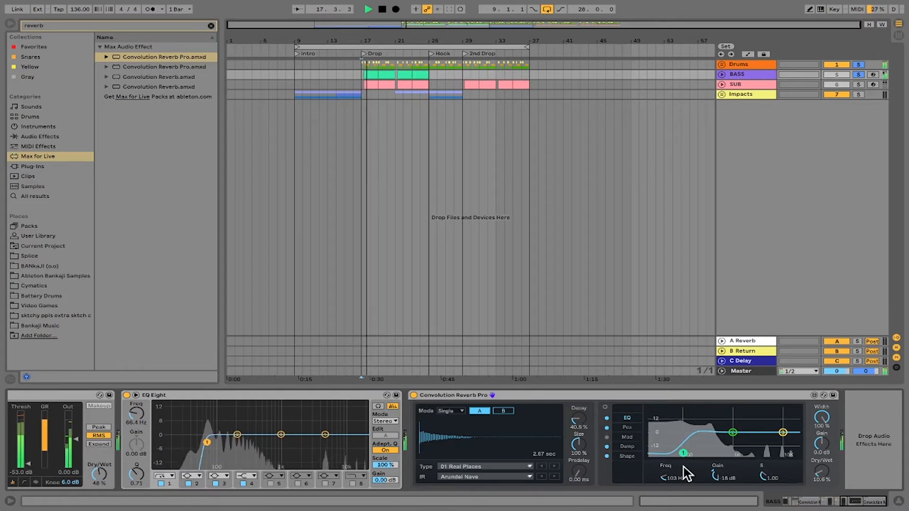
left_click_drag(682, 460, 690, 455)
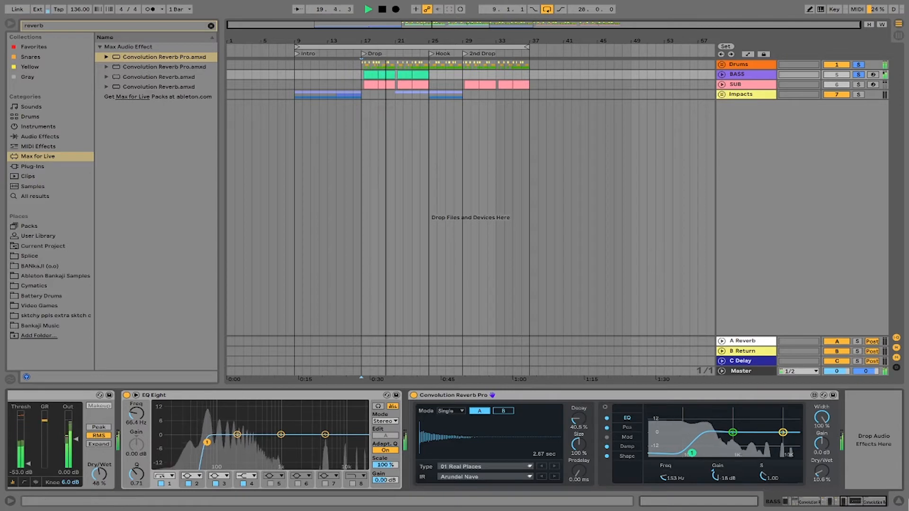
Change the reverb's impulse response type to 11 Experimental and audition it.
left_click(522, 465)
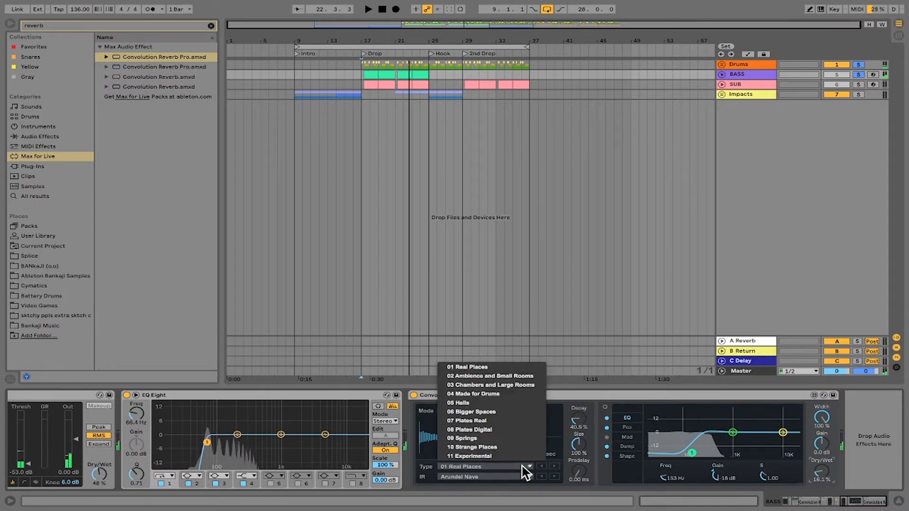
left_click(498, 456)
key("space")
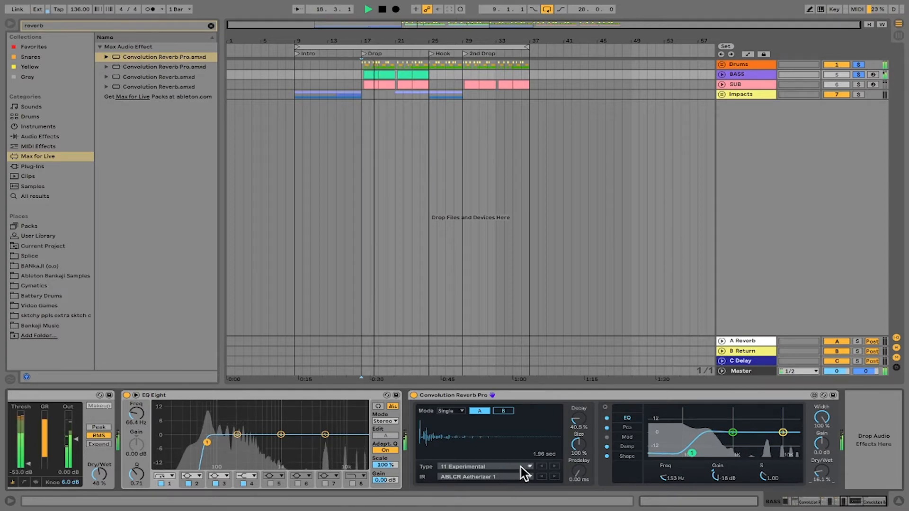
key("space")
Choose the ABLCR Ice 3 impulse response and raise the reverb's Dry/Wet to about 23.2% during playback.
left_click(524, 477)
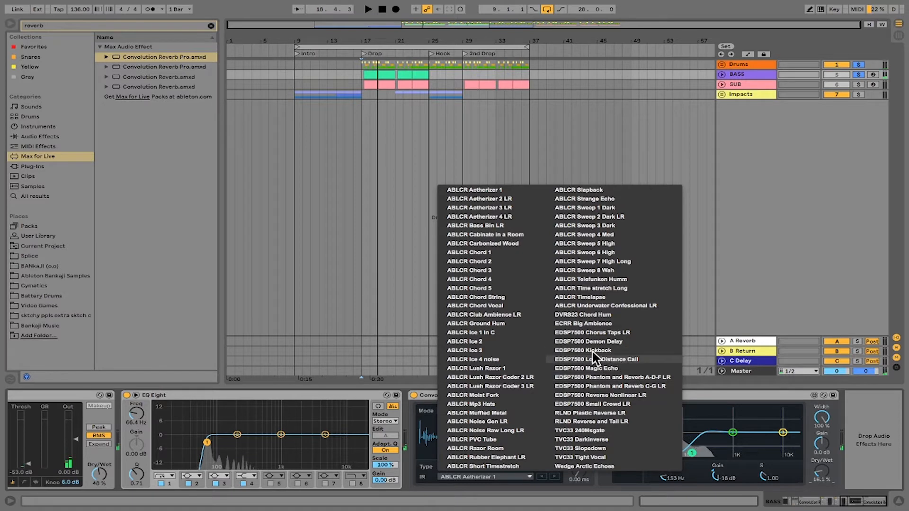
left_click(477, 351)
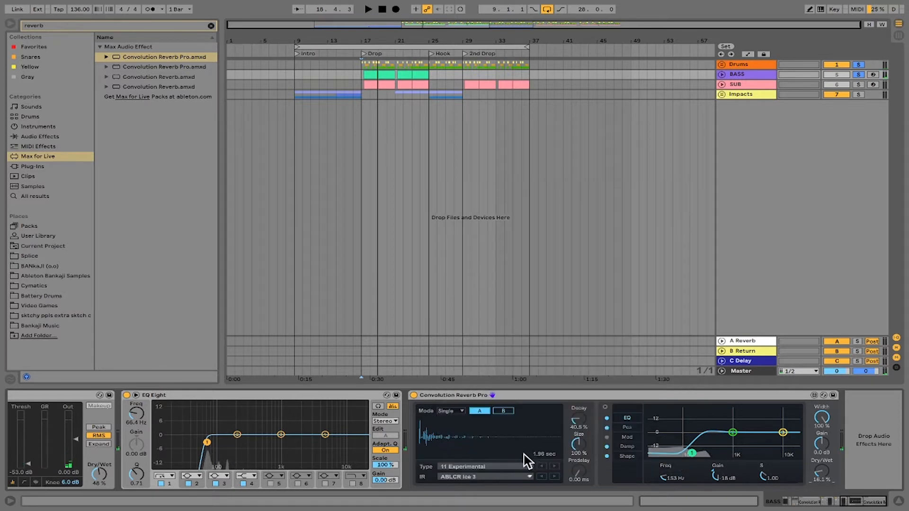
key("space")
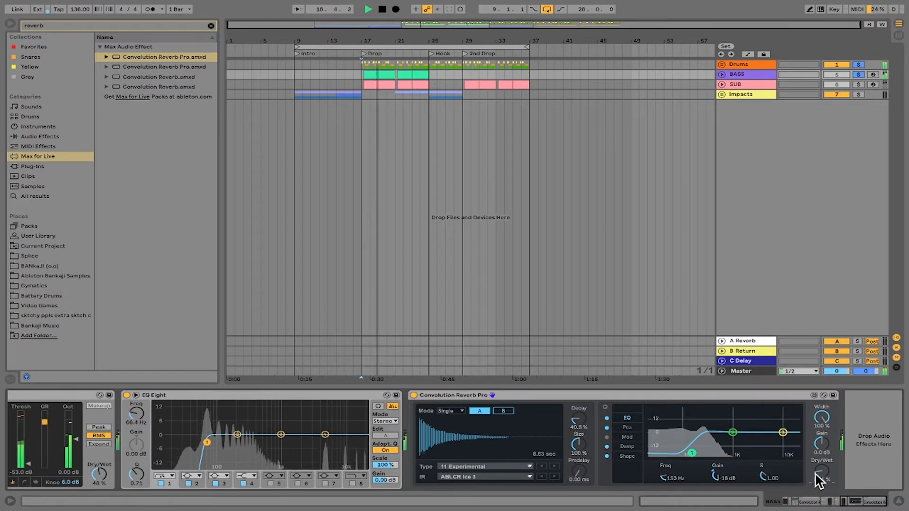
left_click_drag(816, 475, 816, 460)
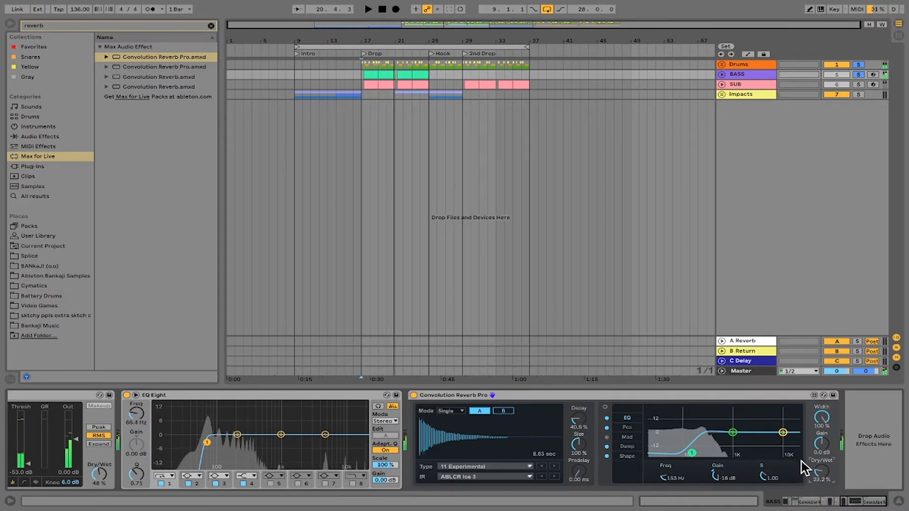
Copy Convolution Reverb Pro from the BASS track and paste it after the EQ Eight on the Impacts track.
left_click(755, 73)
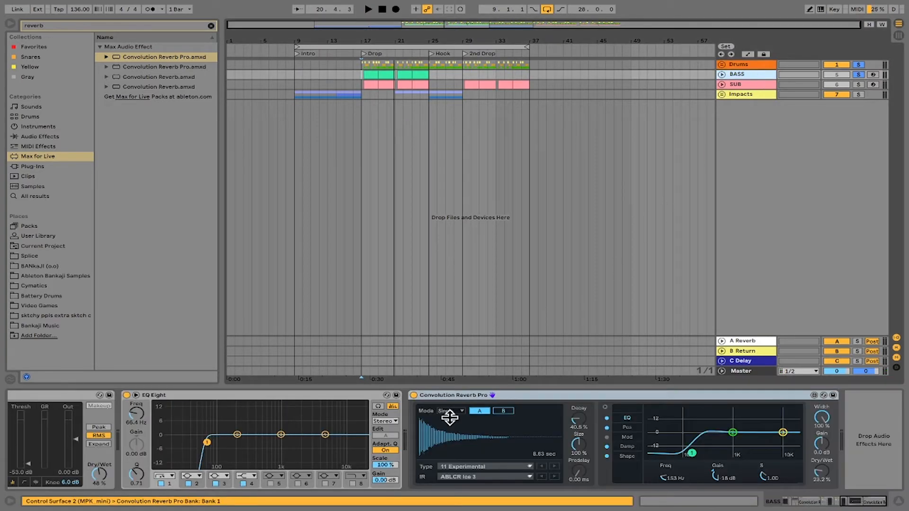
right_click(506, 395)
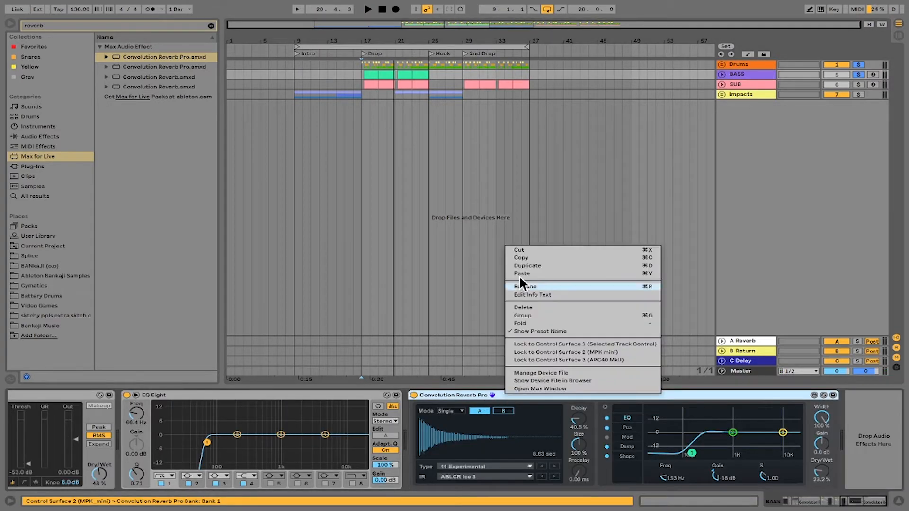
left_click(527, 258)
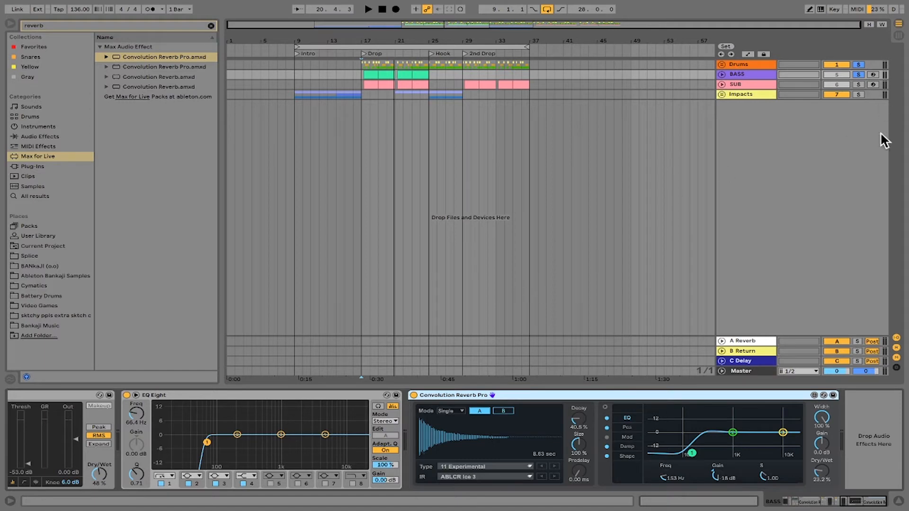
left_click(755, 95)
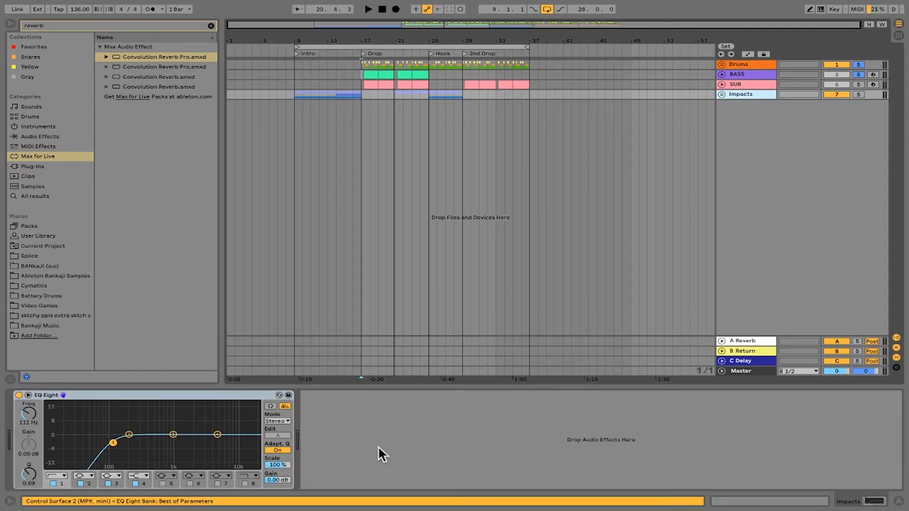
right_click(366, 425)
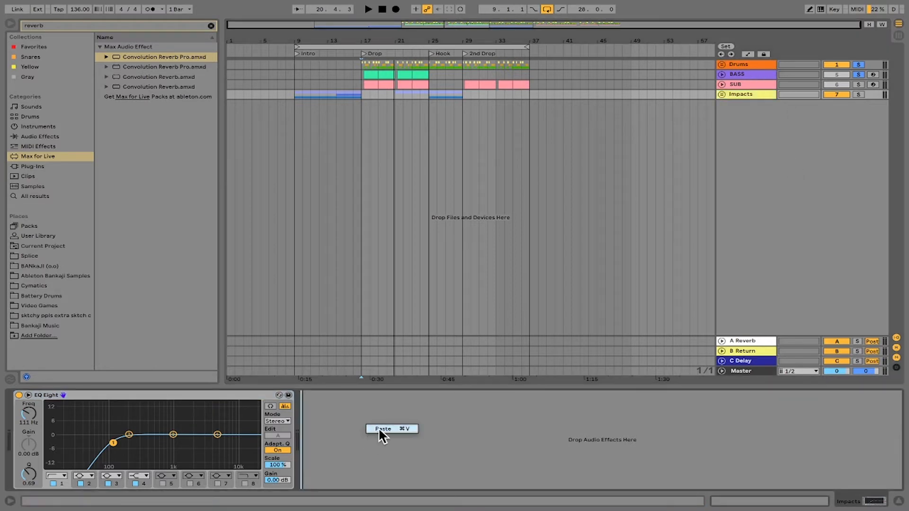
left_click(382, 429)
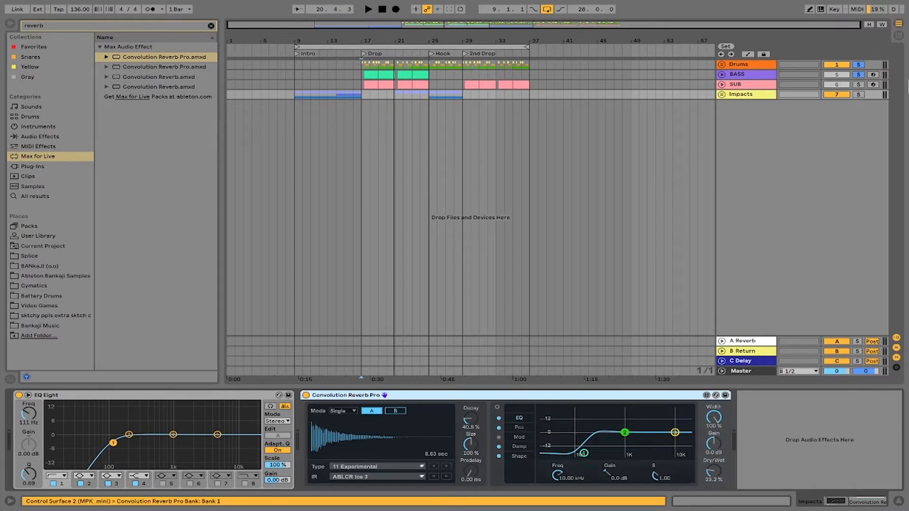
Clear the Drums and BASS solos, solo the Impacts track and play it from bar 14 to hear its reverb.
left_click(859, 74)
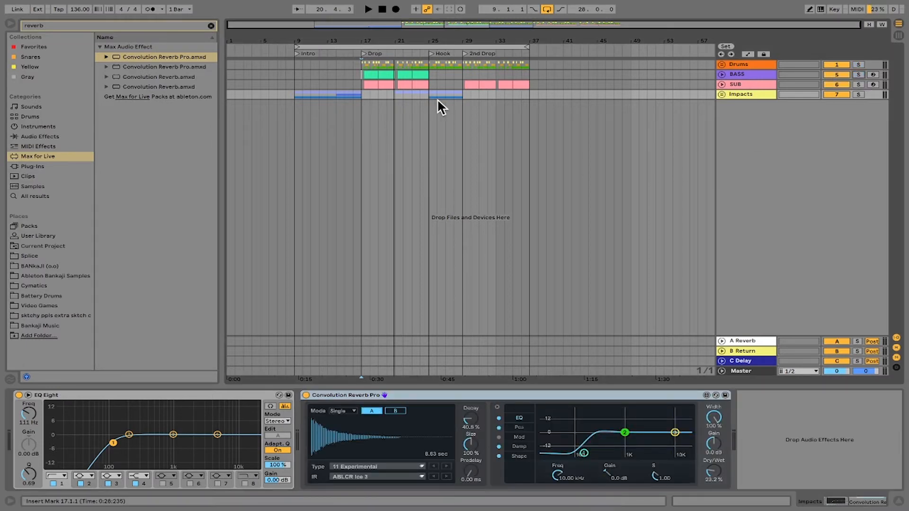
left_click(362, 93)
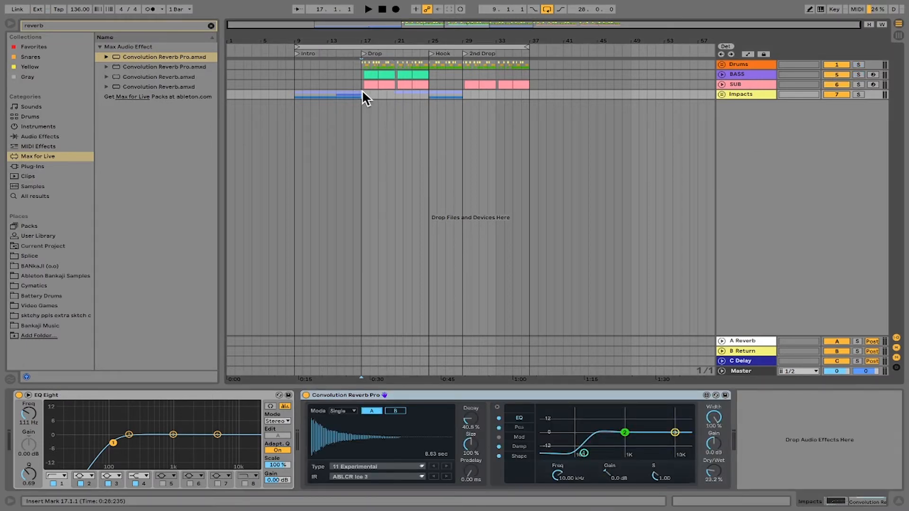
left_click(858, 94)
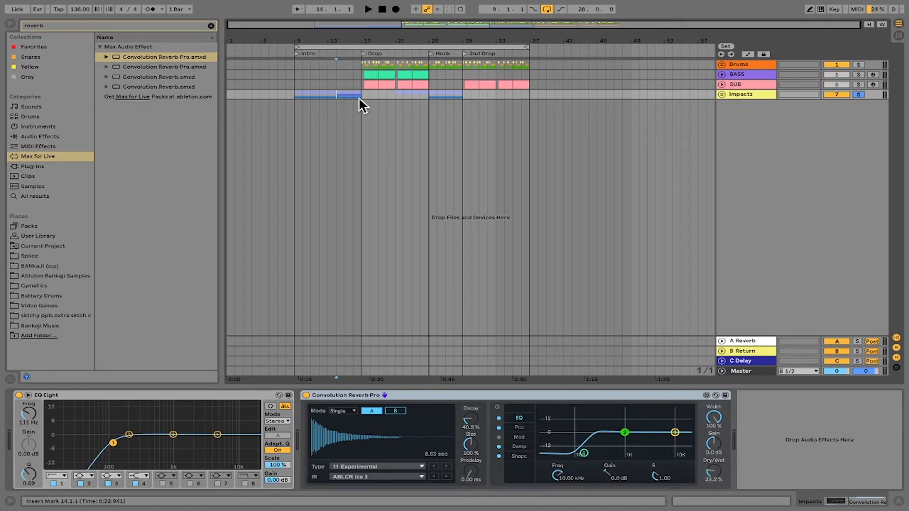
key("space")
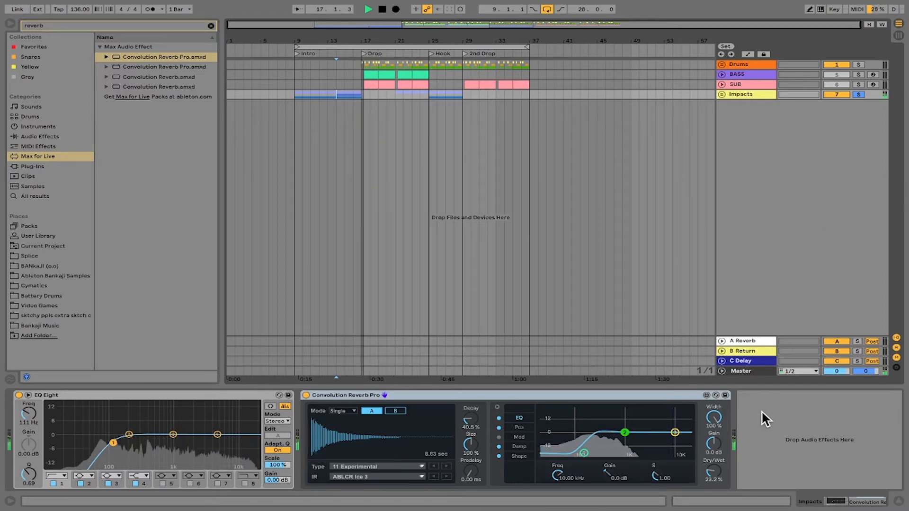
key("space")
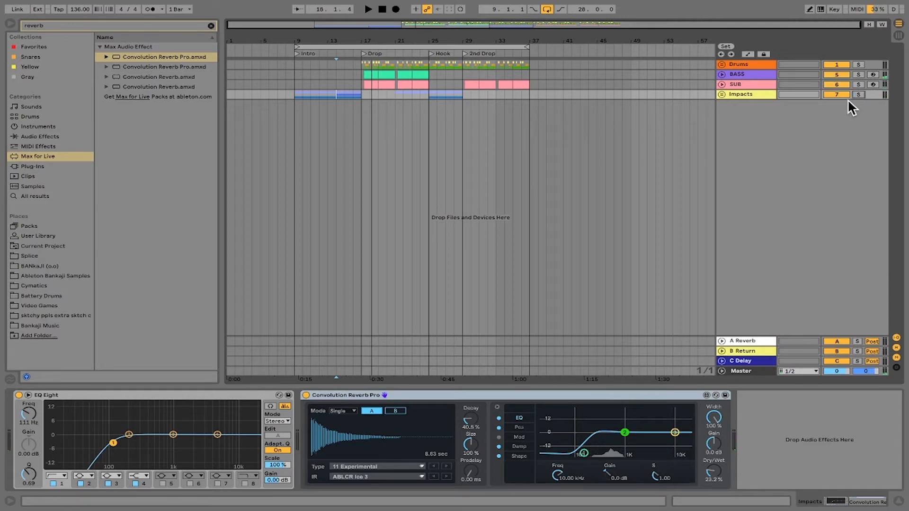
Play the full mix briefly, expand the Drums group, and inspect the existing reverbs on the snare and Hats tracks.
key("space")
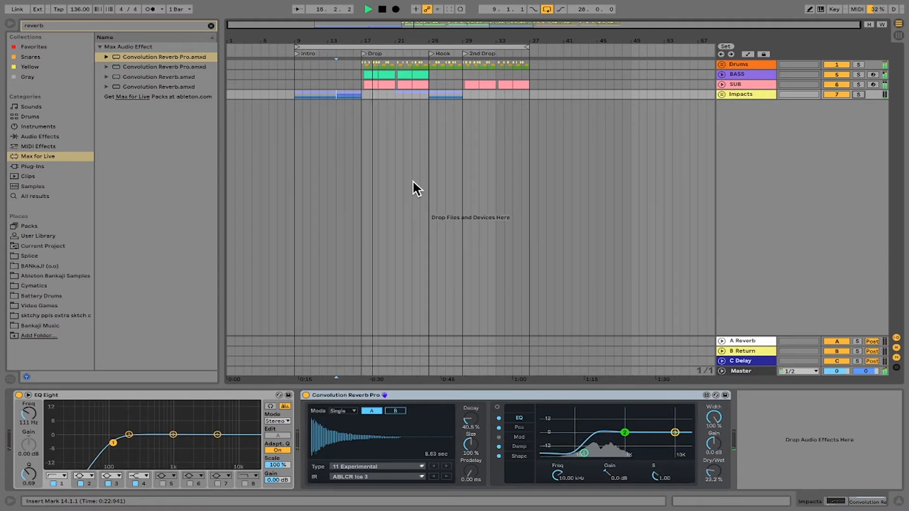
key("space")
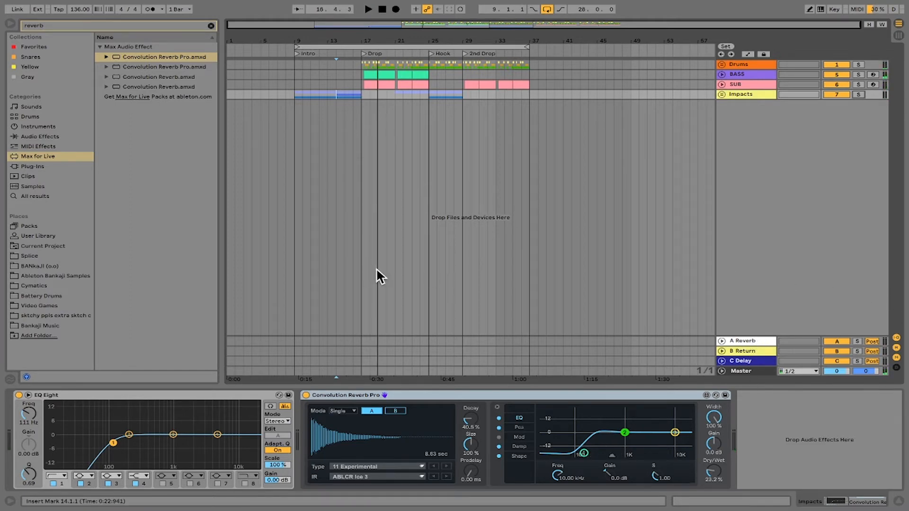
left_click(721, 64)
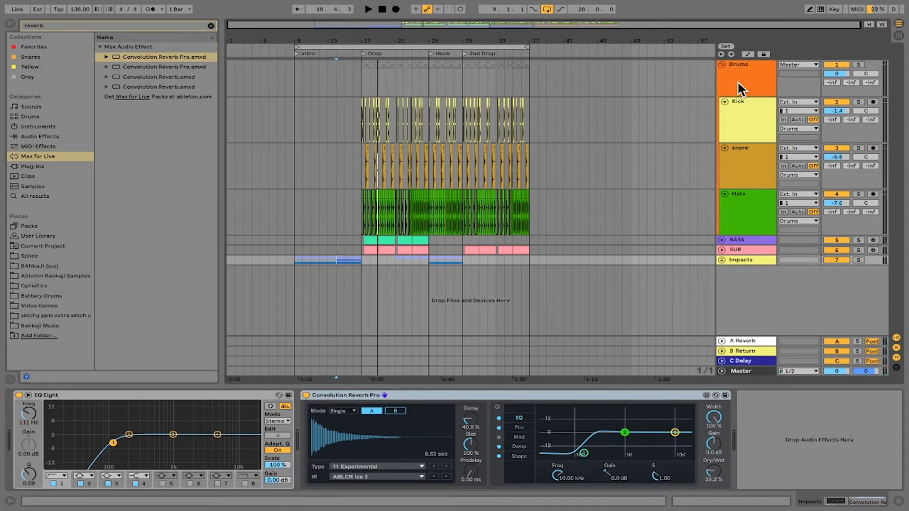
left_click(742, 160)
left_click(739, 200)
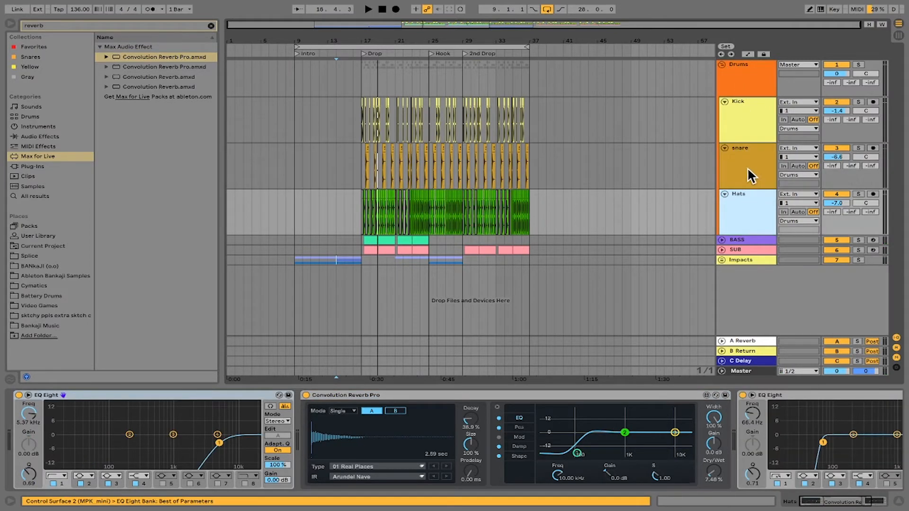
left_click(747, 167)
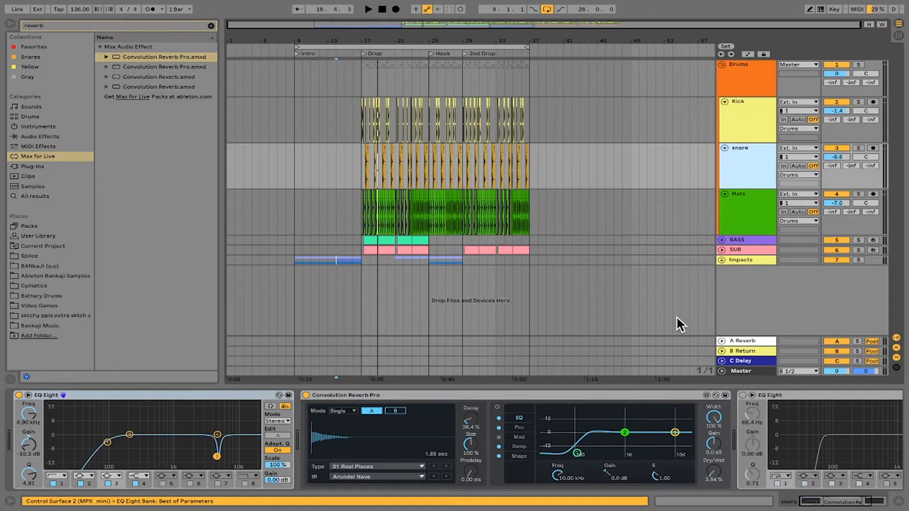
left_click(724, 200)
left_click(742, 172)
left_click(748, 218)
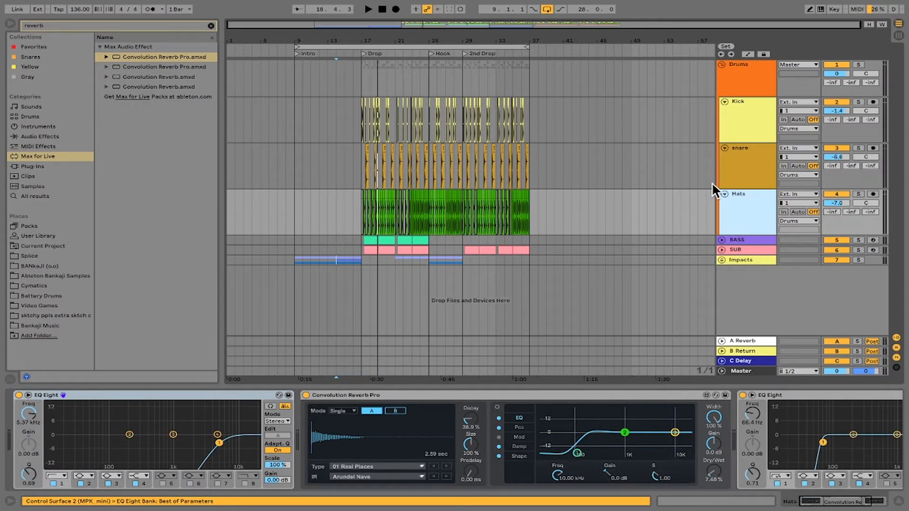
left_click(737, 173)
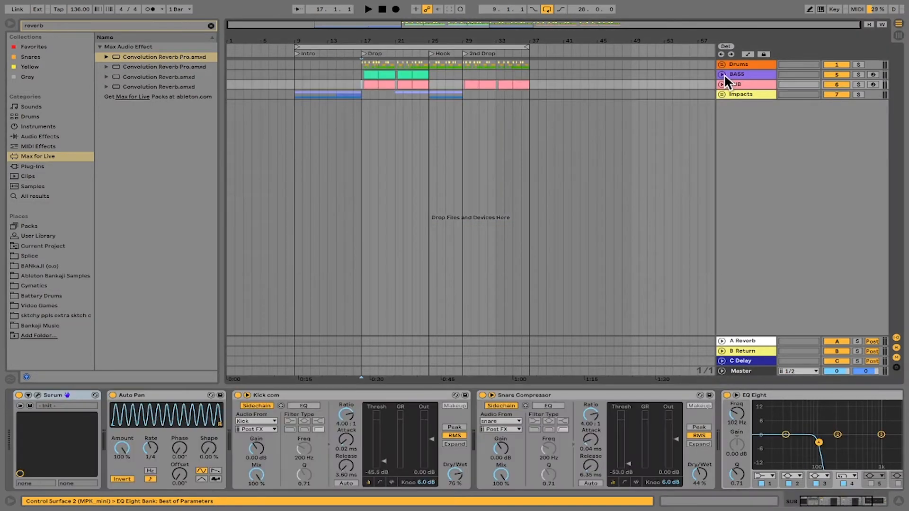
Replace the snare track's 01 Real Places reverb with the copied Convolution Reverb Pro using ABLCR Ice 3.
left_click(724, 74)
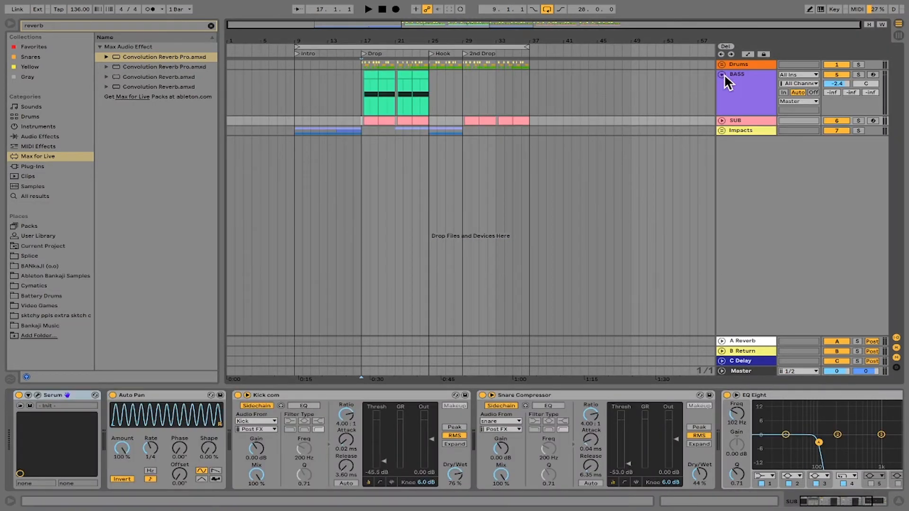
left_click(723, 74)
left_click(721, 65)
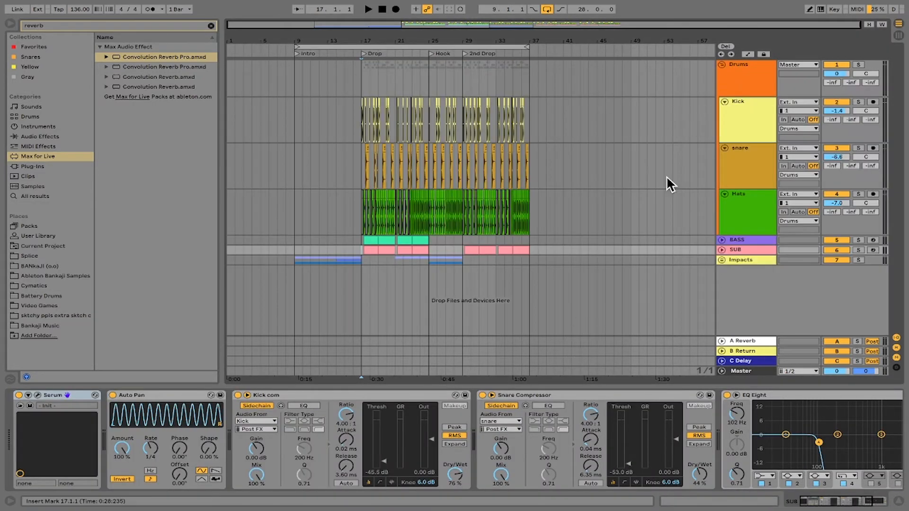
left_click(743, 173)
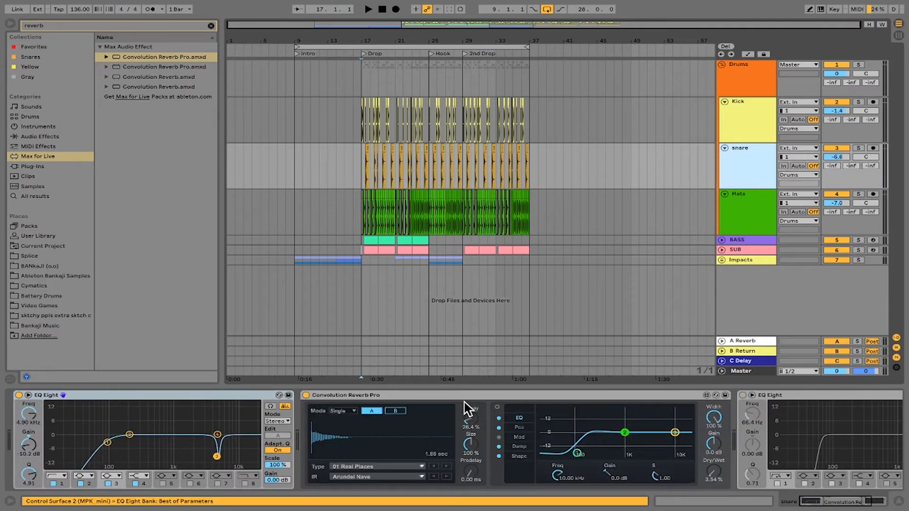
left_click(478, 394)
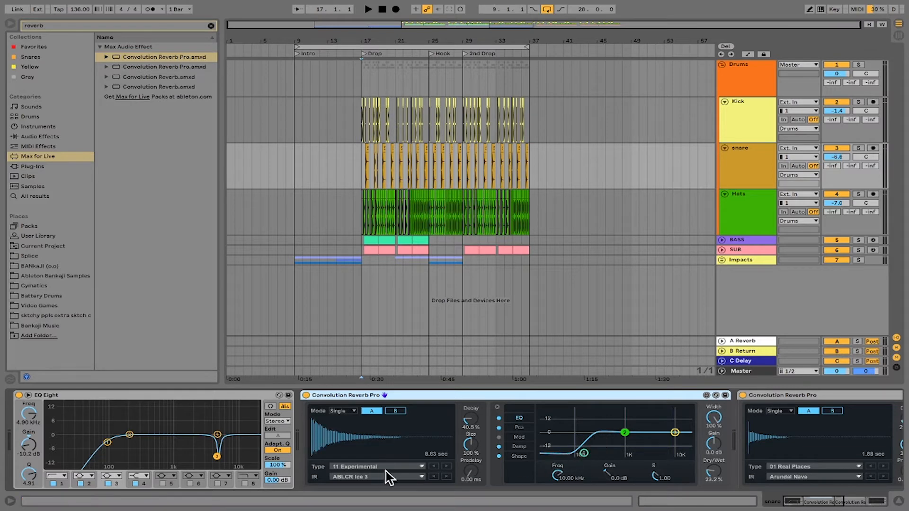
scroll(372, 480, "right", 3)
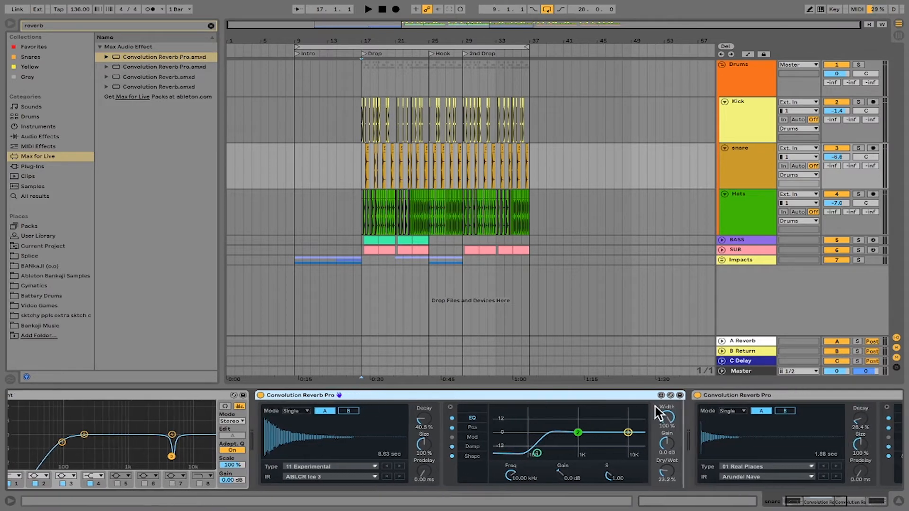
scroll(711, 402, "right", 6)
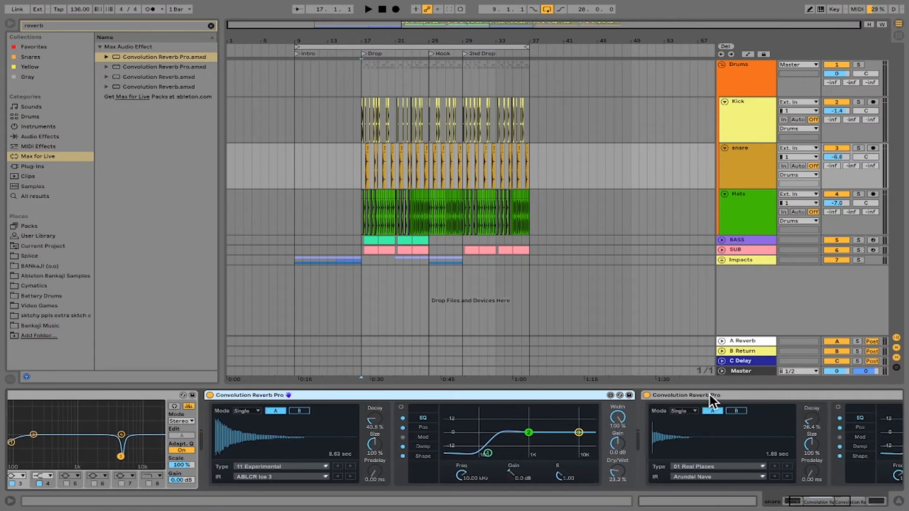
left_click(712, 396)
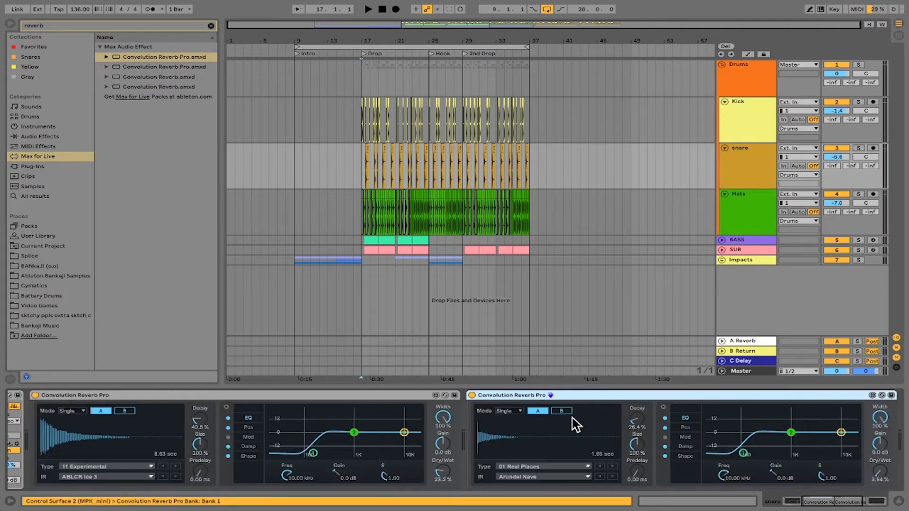
key("Delete")
Paste the copied ABLCR Ice 3 reverb onto the Hats track and cut its old 01 Real Places reverb.
left_click(748, 171)
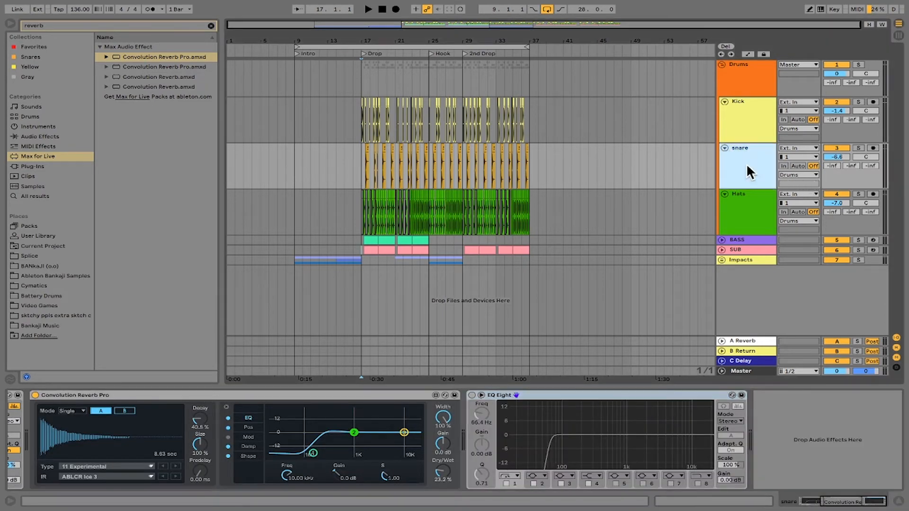
left_click(739, 209)
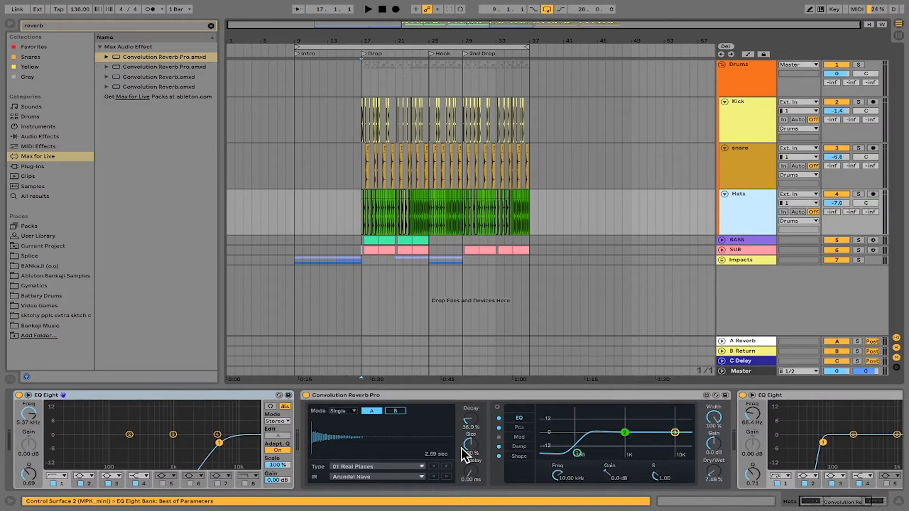
left_click(492, 395)
right_click(492, 395)
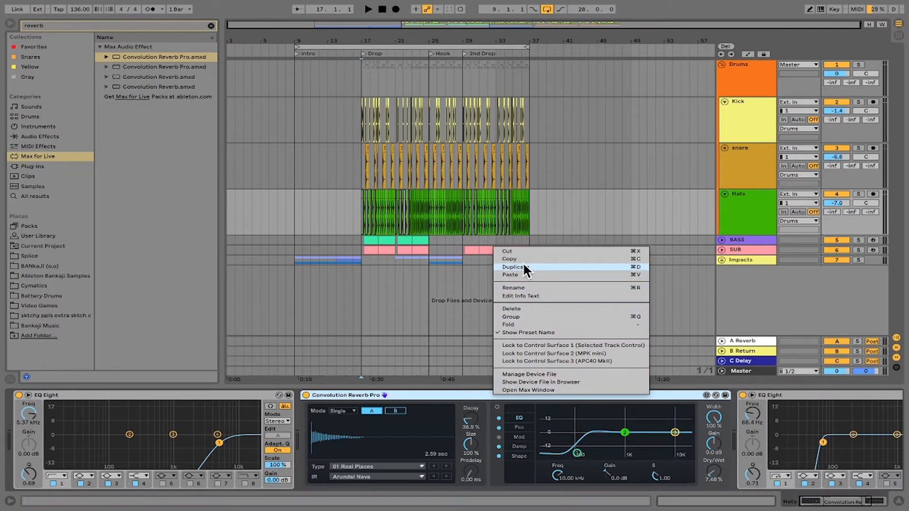
left_click(520, 274)
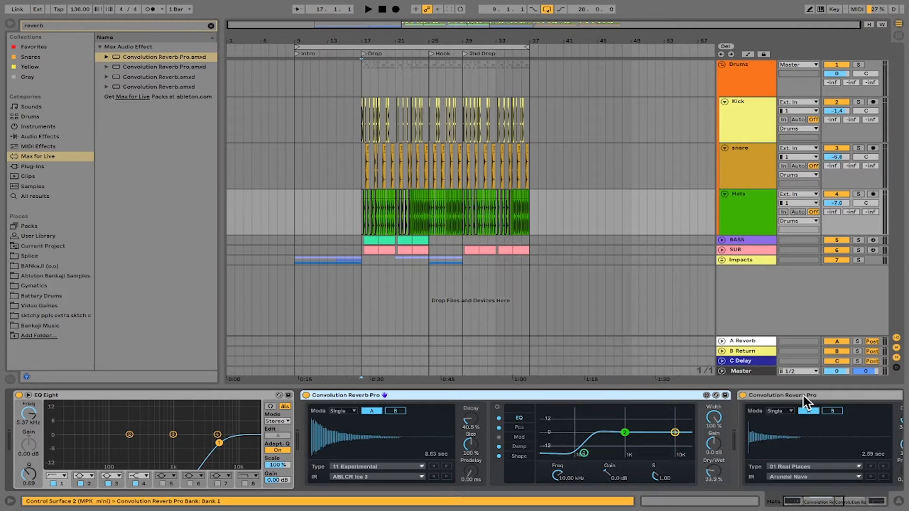
right_click(677, 398)
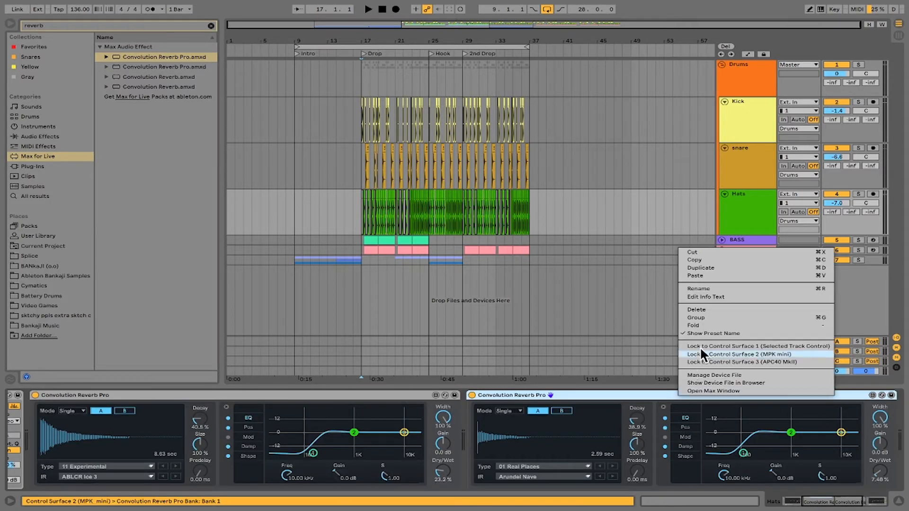
left_click(694, 252)
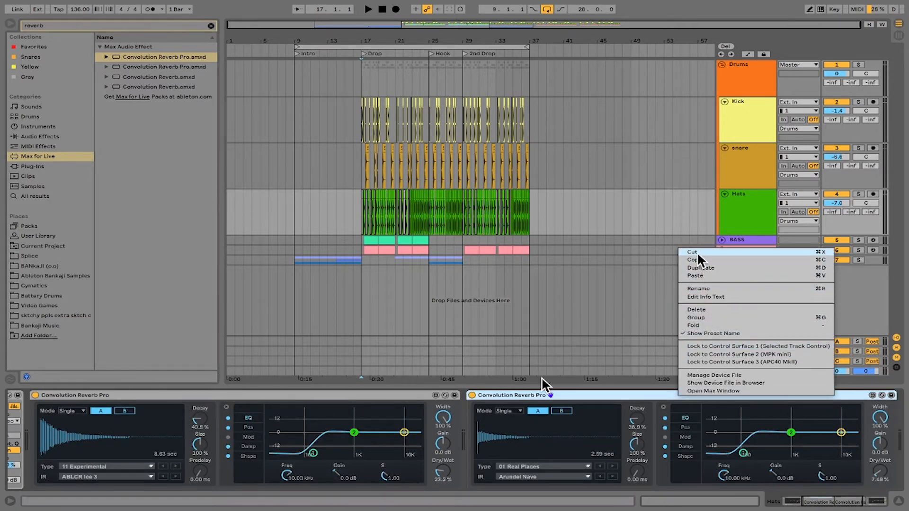
Play the mix from bar 17 and solo the snare track within the Drums group to hear its reverb.
left_click(722, 65)
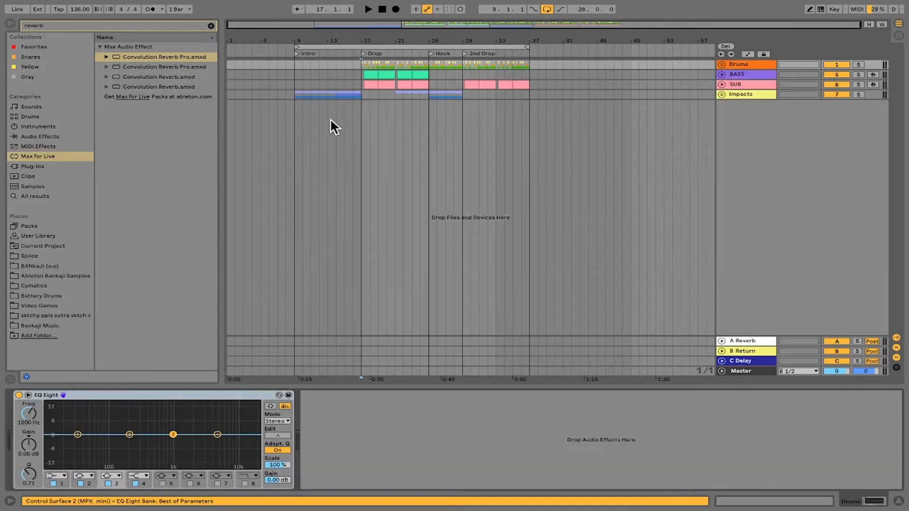
left_click(361, 83)
key("space")
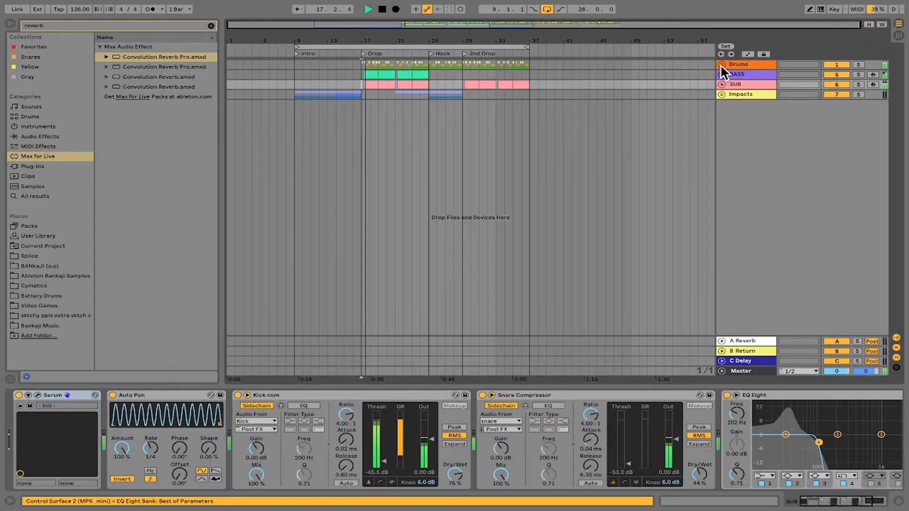
left_click(720, 65)
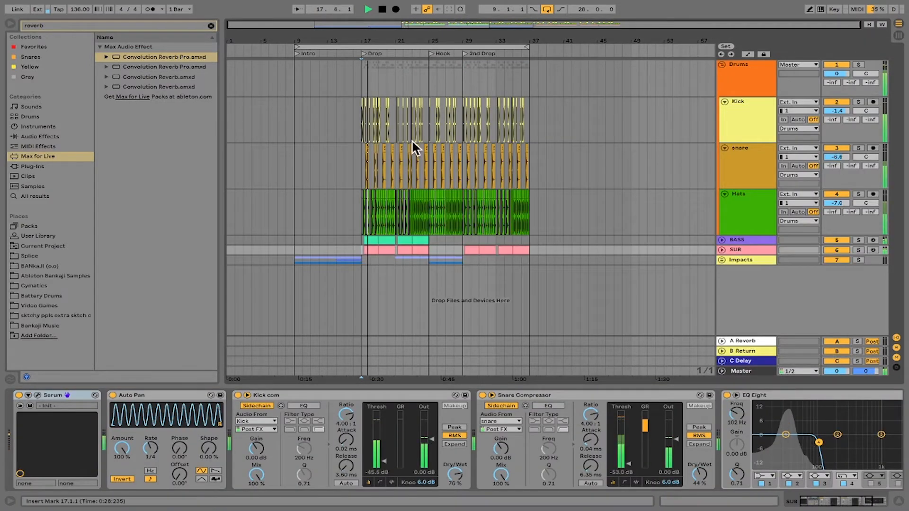
left_click(858, 147)
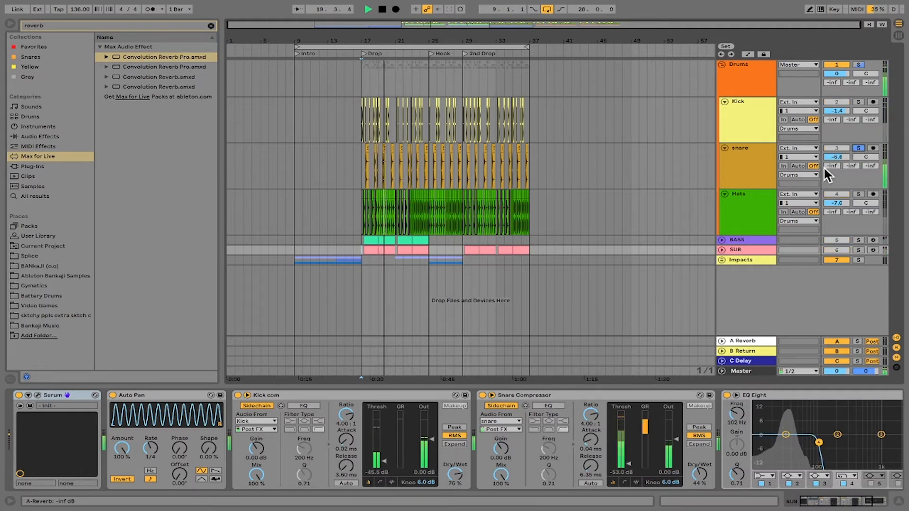
Lower the snare reverb's Dry/Wet to about 4.33% and shorten its decay to about 3.97 seconds, auditioning from bar 17.
left_click(734, 153)
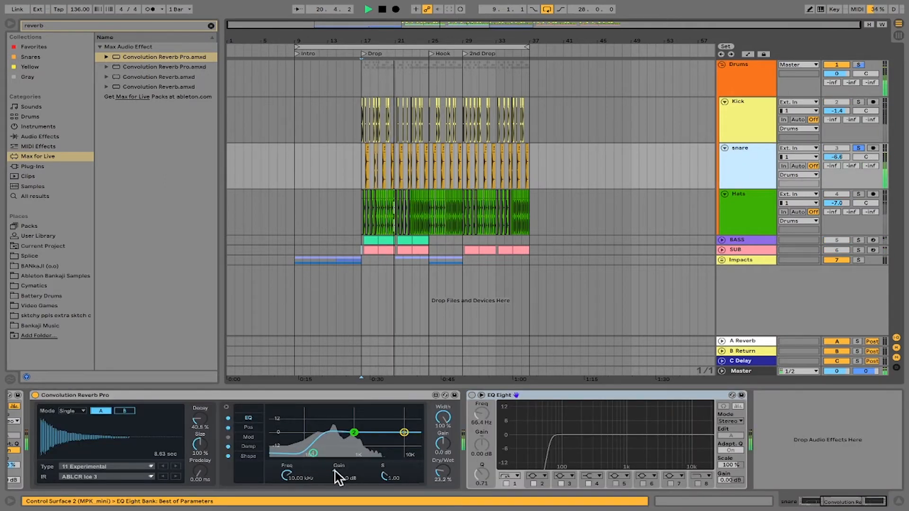
left_click(440, 473)
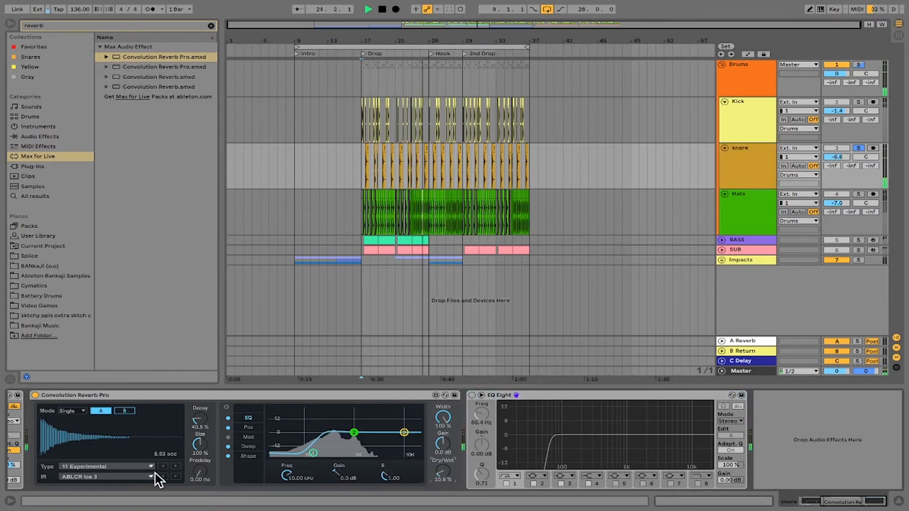
mouse_move(200, 419)
left_mouse_down()
mouse_move(199, 440)
mouse_move(200, 415)
left_mouse_up()
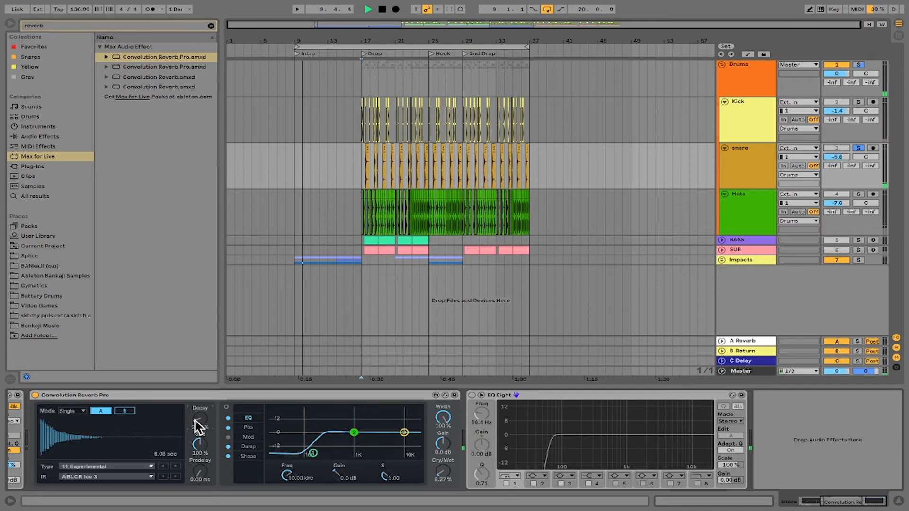
left_click(362, 176)
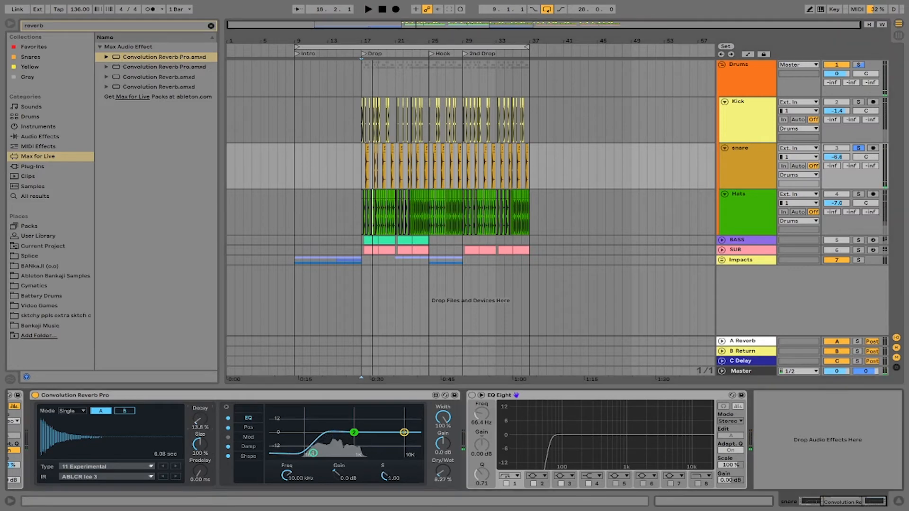
left_click_drag(199, 418, 198, 422)
key("space")
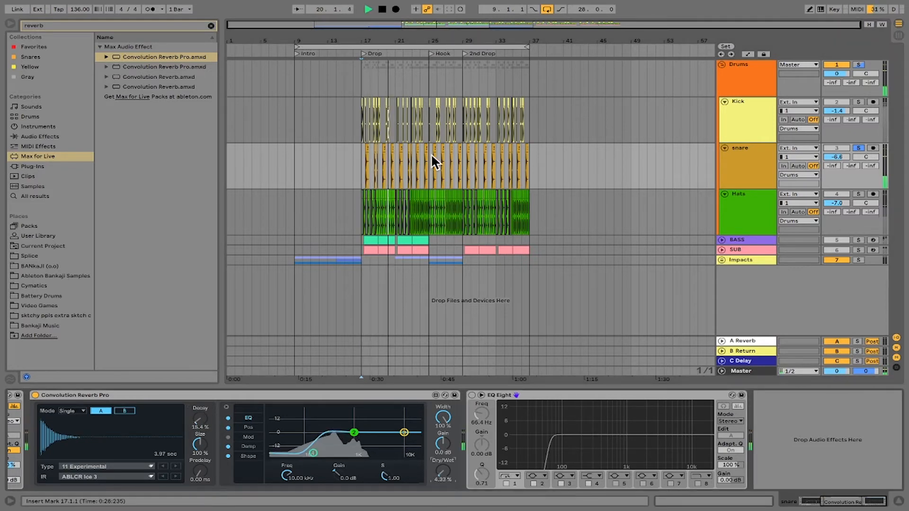
Solo Hats instead of snare, raise its reverb to about 48.4% Dry/Wet and a 14.72-second decay, and clear the solo.
left_click(855, 146)
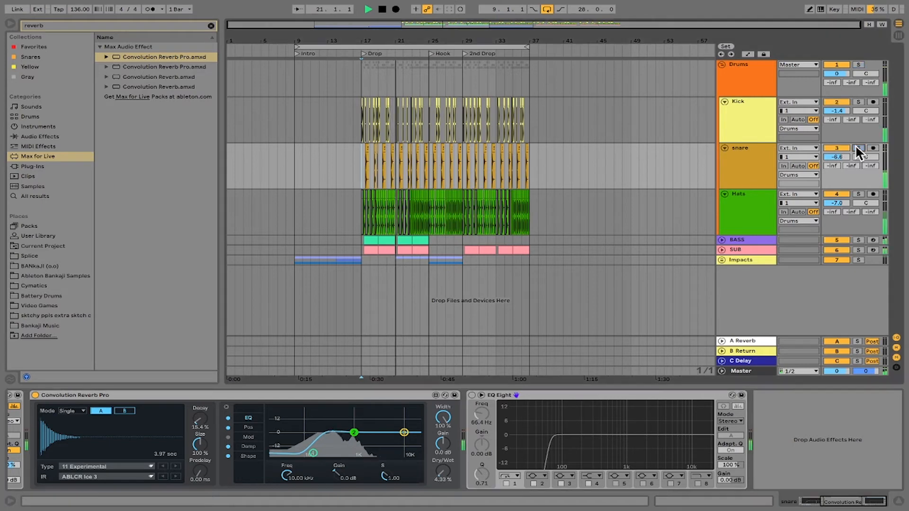
left_click(858, 194)
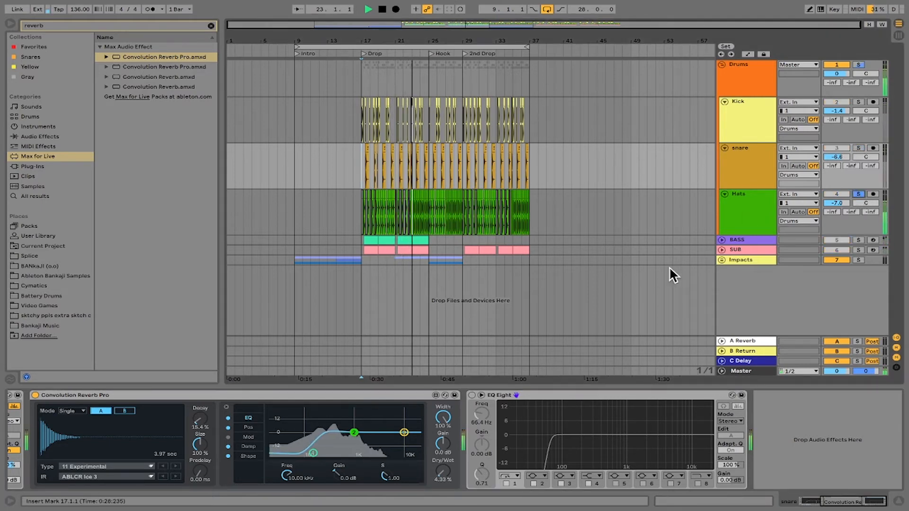
left_click(741, 203)
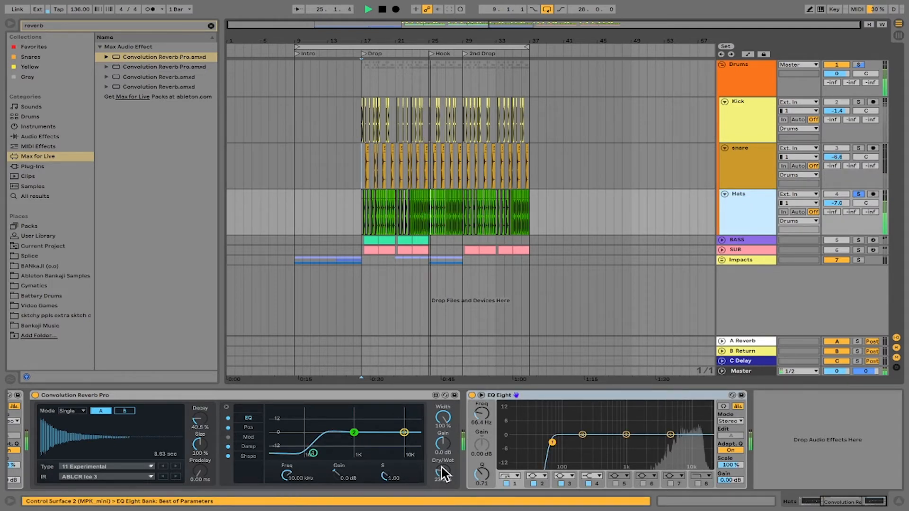
left_click_drag(440, 468, 440, 468)
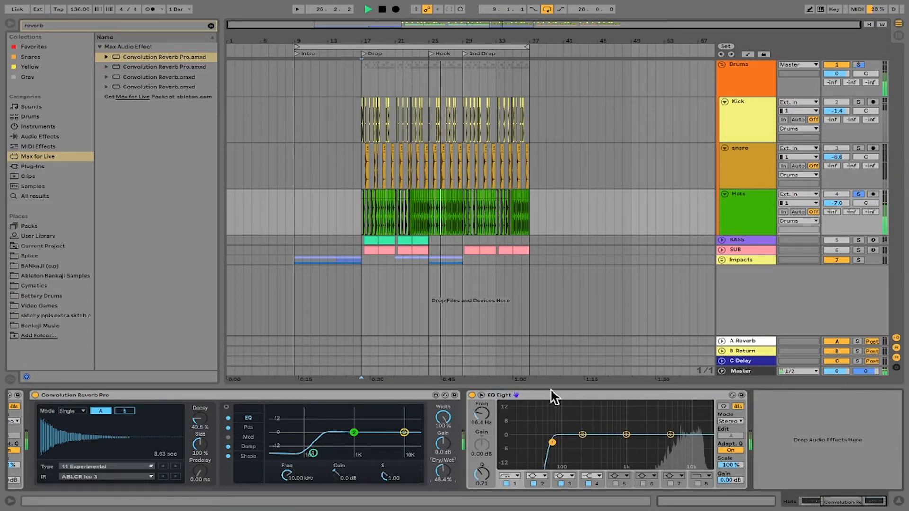
left_click_drag(200, 422, 199, 403)
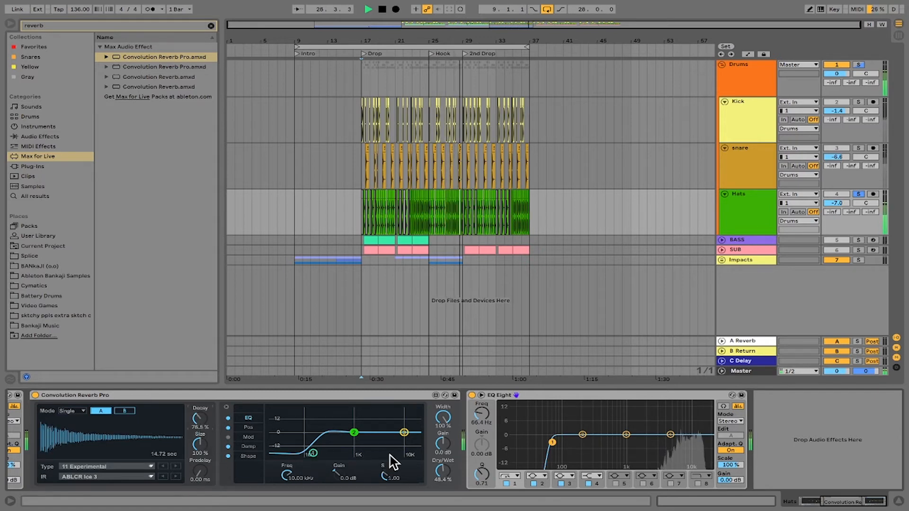
left_click(858, 194)
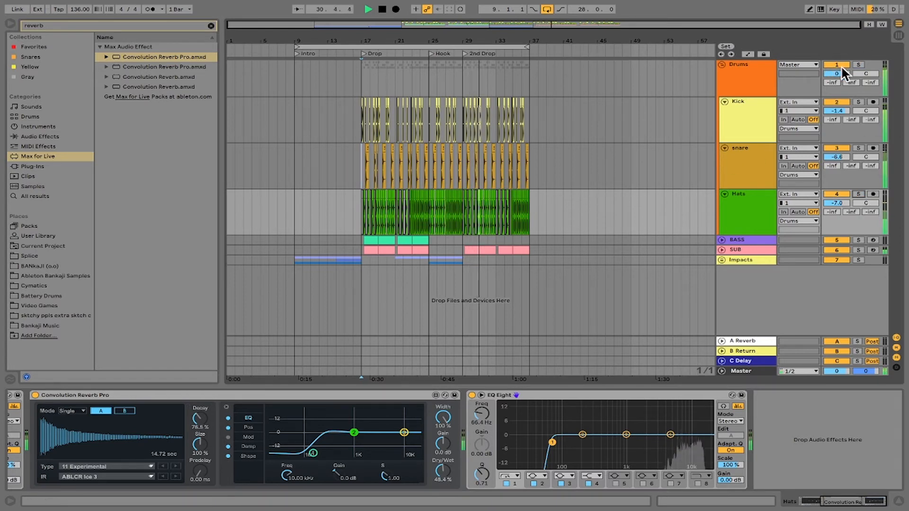
Play the full mix from bar 17, stop playback and fold the Drums group.
left_click(362, 82)
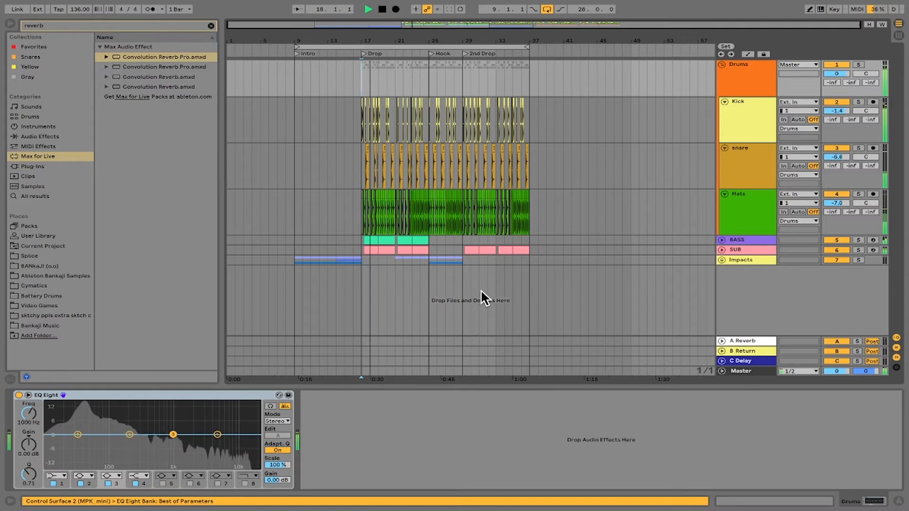
key("space")
left_click(721, 65)
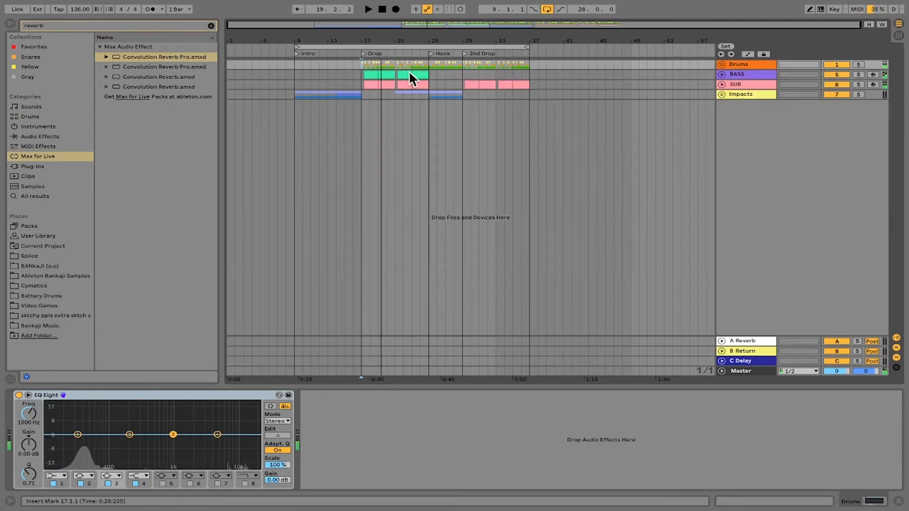
Review the device chains on the SUB, Impacts and BASS tracks, checking the reverb used on each.
left_click(738, 82)
left_click(720, 84)
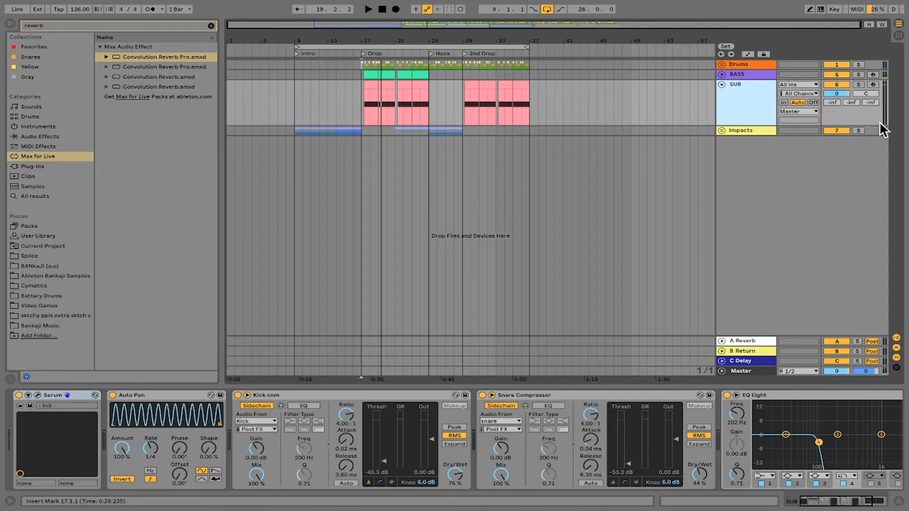
left_click(721, 83)
left_click(722, 94)
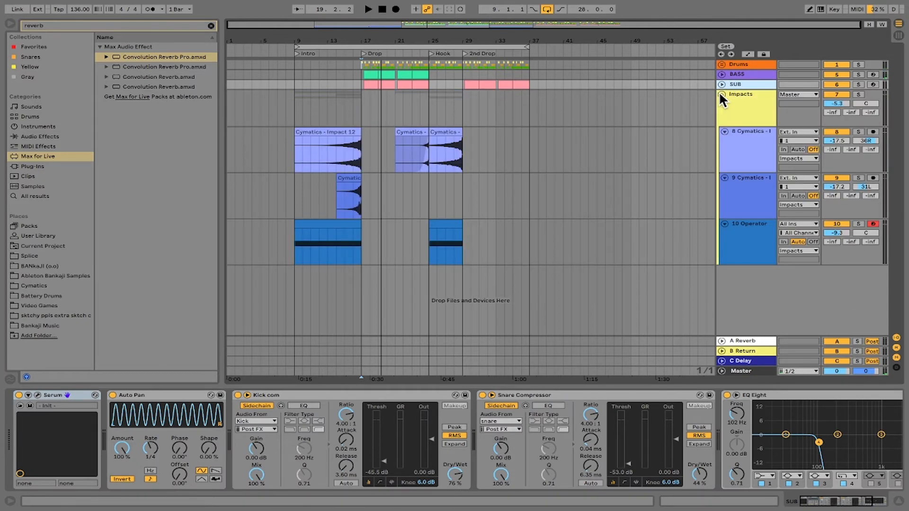
left_click(720, 92)
left_click(724, 75)
left_click(721, 74)
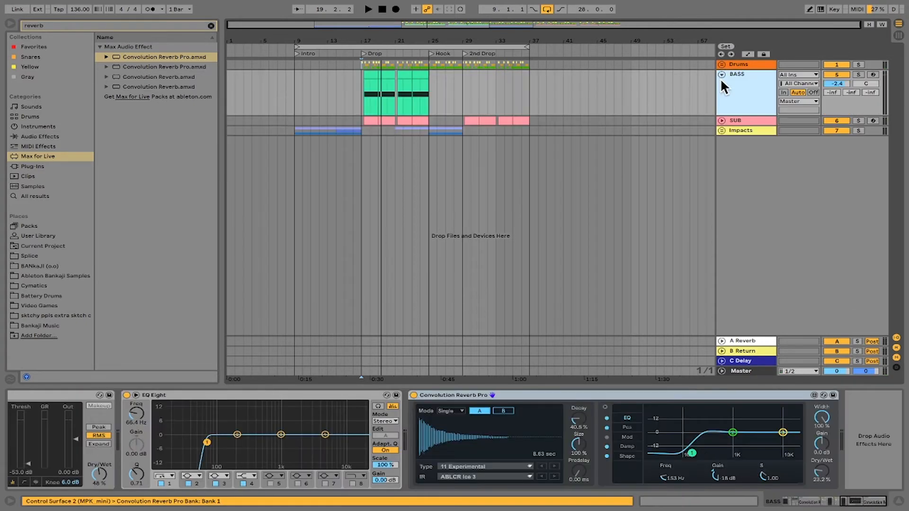
left_click(721, 76)
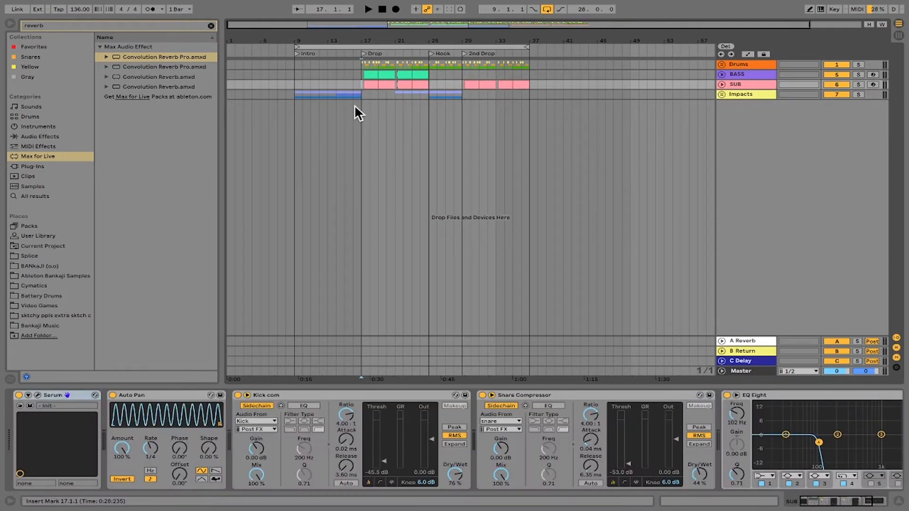
key("Down")
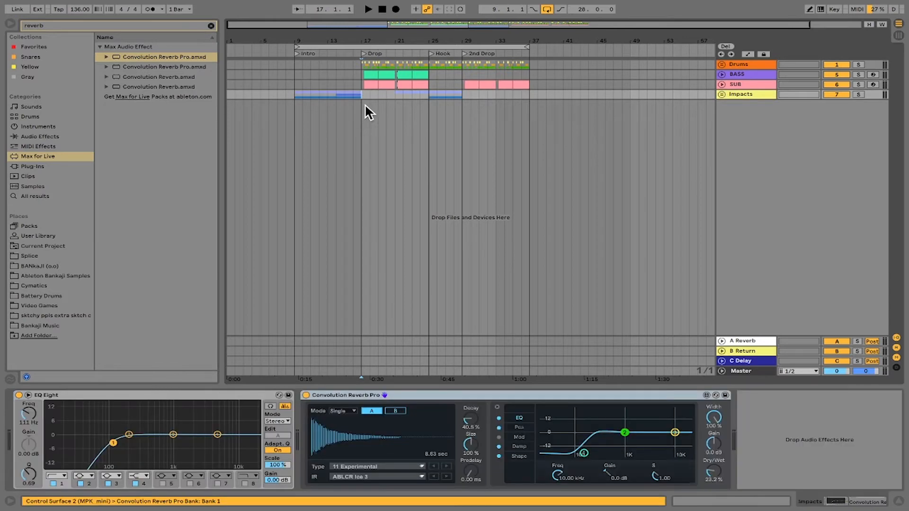
left_click(722, 94)
left_click(722, 94)
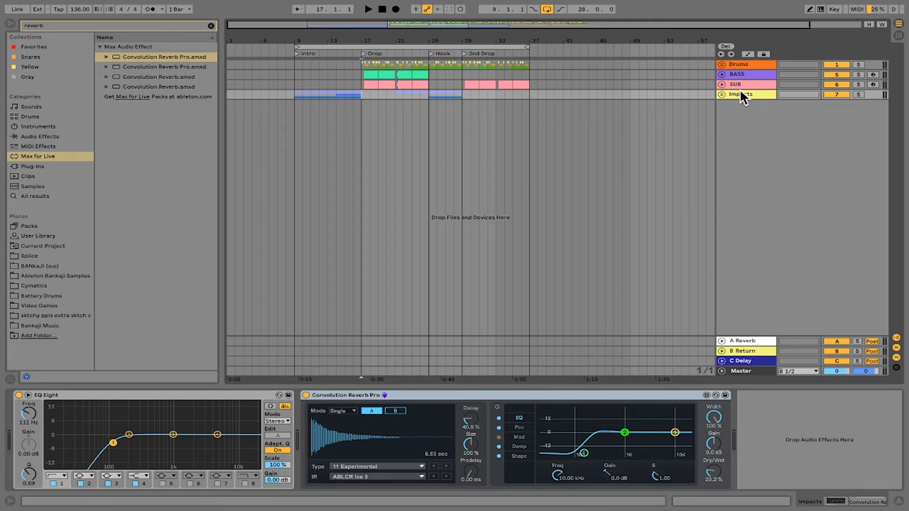
left_click(435, 396)
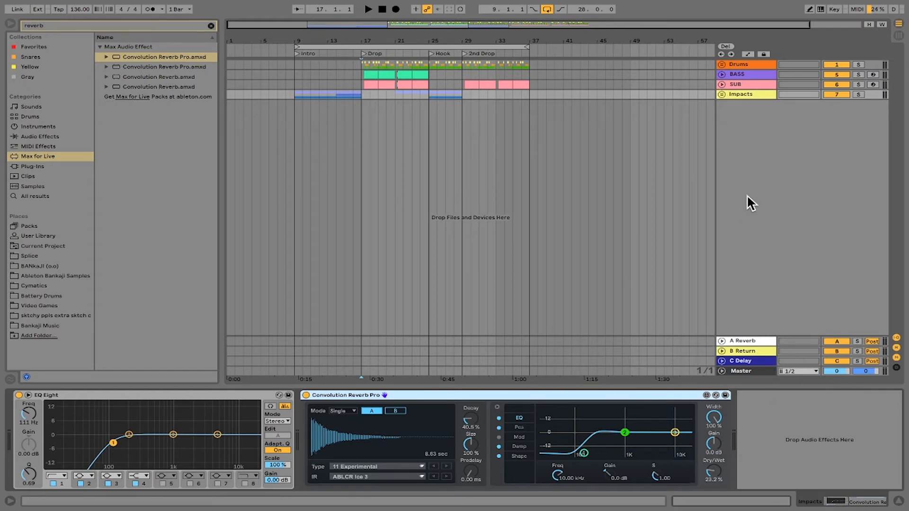
Insert a new return track in the arrangement.
left_click(378, 95)
mouse_move(127, 3)
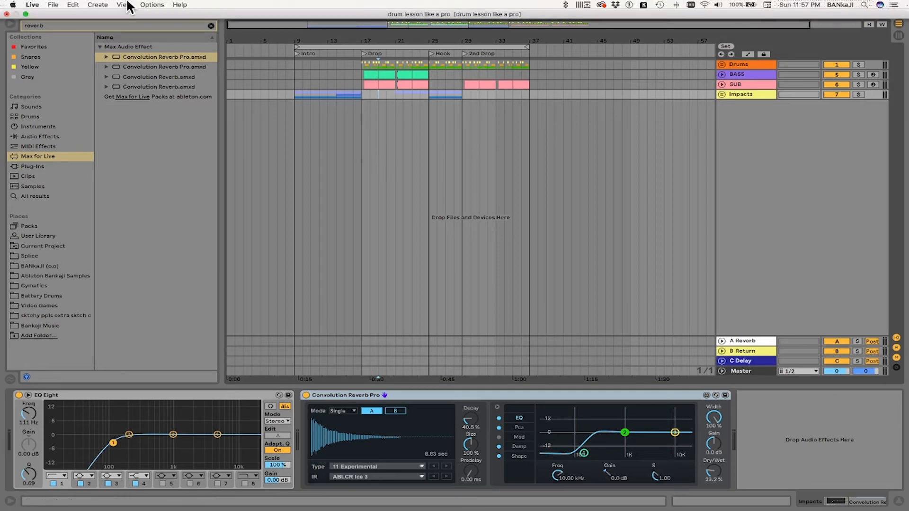
left_click(98, 6)
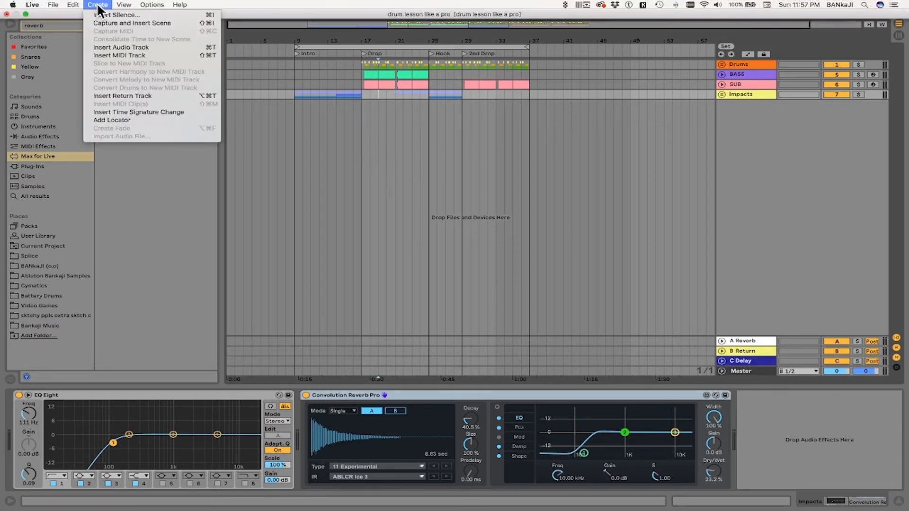
left_click(131, 96)
Delete the old Reverb, B Return and Delay return tracks and unfold the new empty return track.
left_click(750, 352)
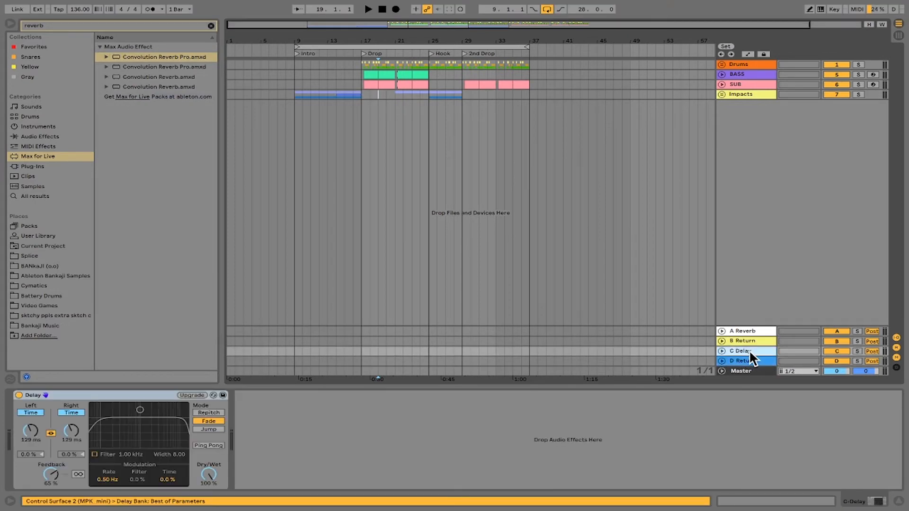
left_click(755, 331, "shift")
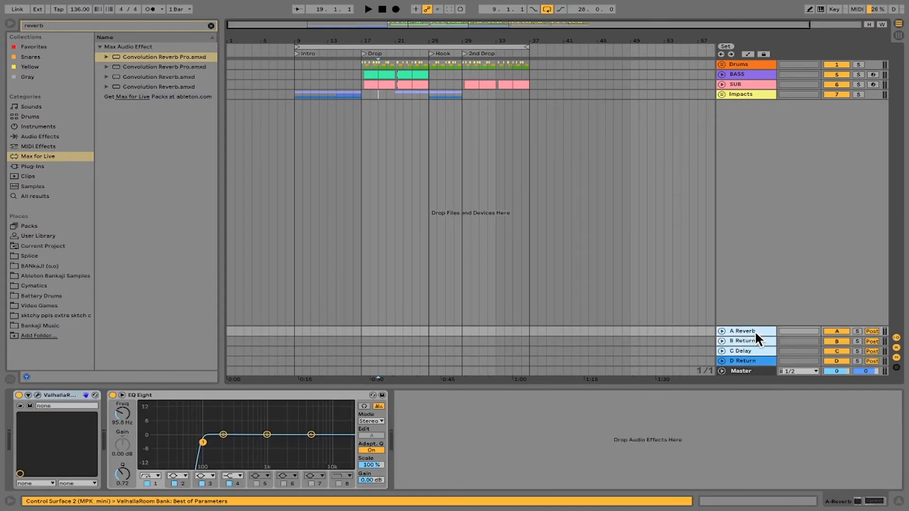
key("Delete")
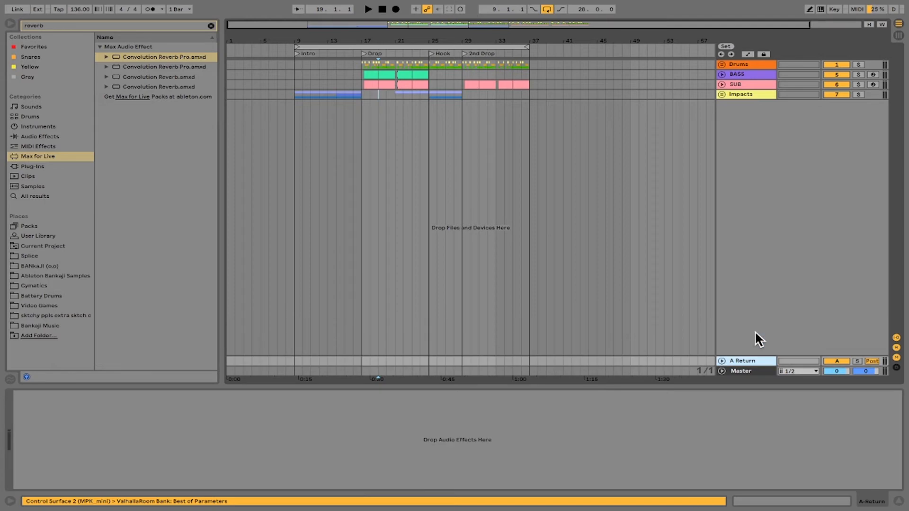
left_click(722, 362)
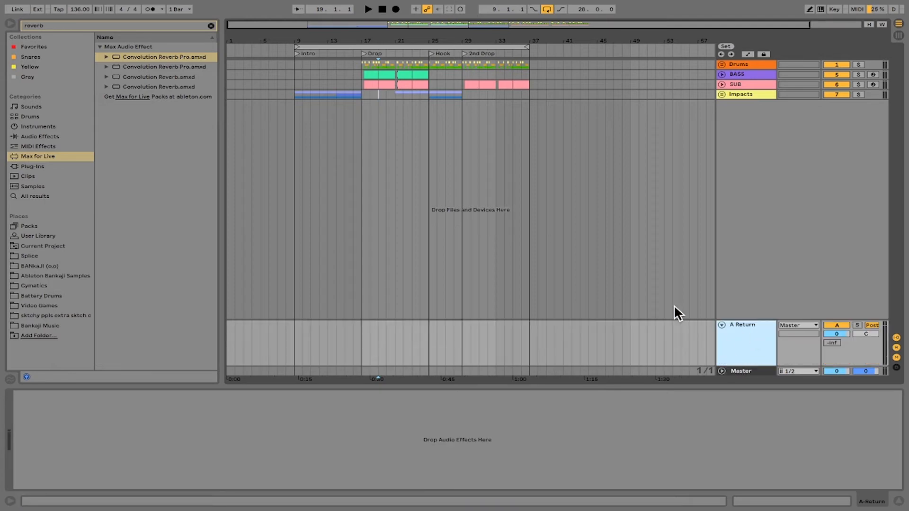
Copy the ABLCR Ice 3 Convolution Reverb Pro device from the BASS track.
left_click(122, 22)
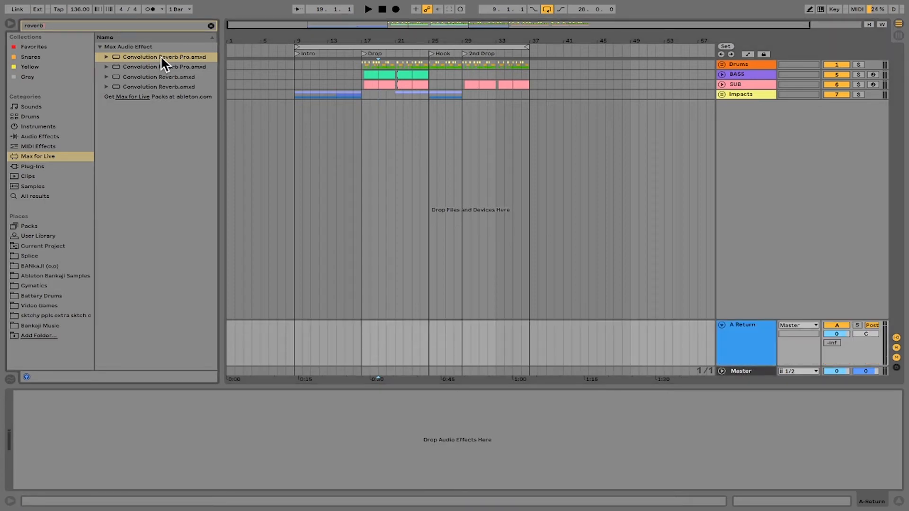
left_click(144, 56)
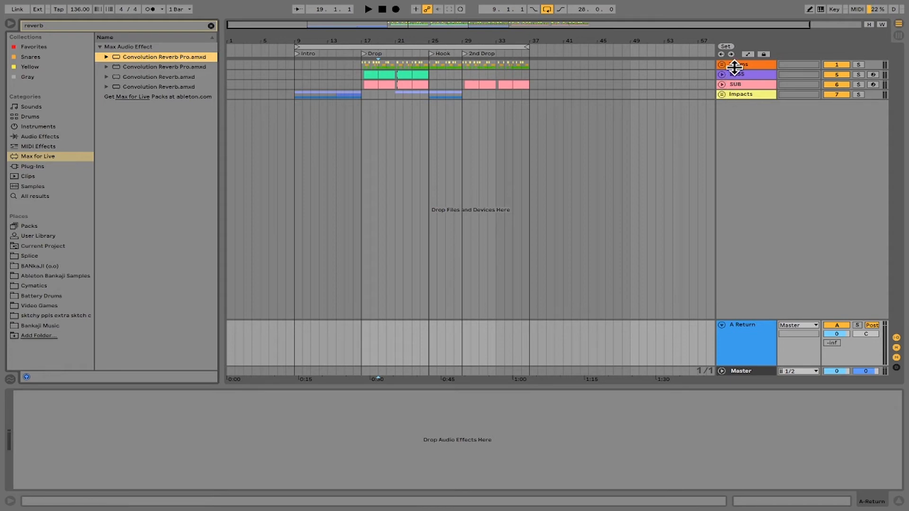
left_click(721, 74)
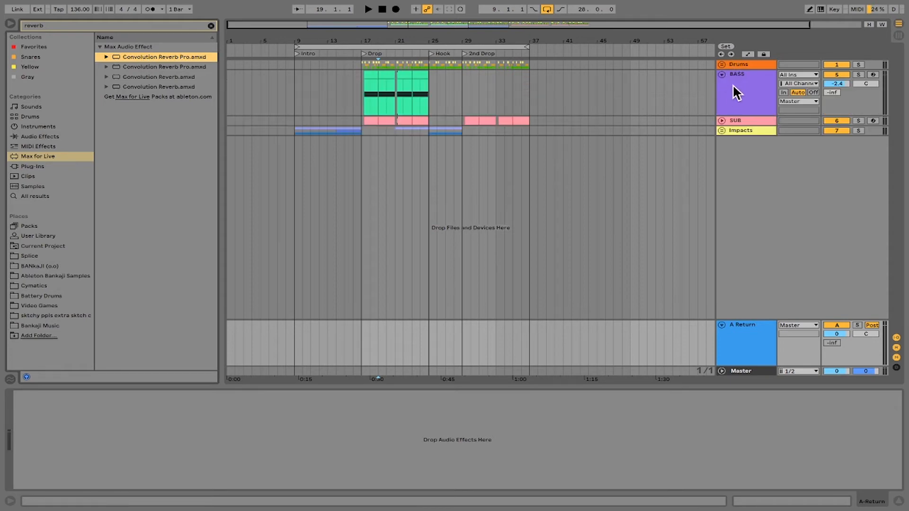
left_click(735, 75)
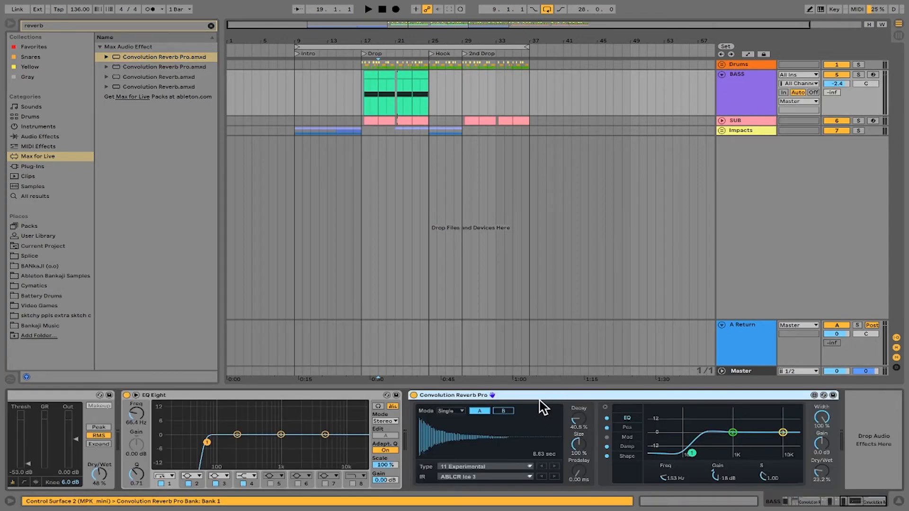
right_click(514, 390)
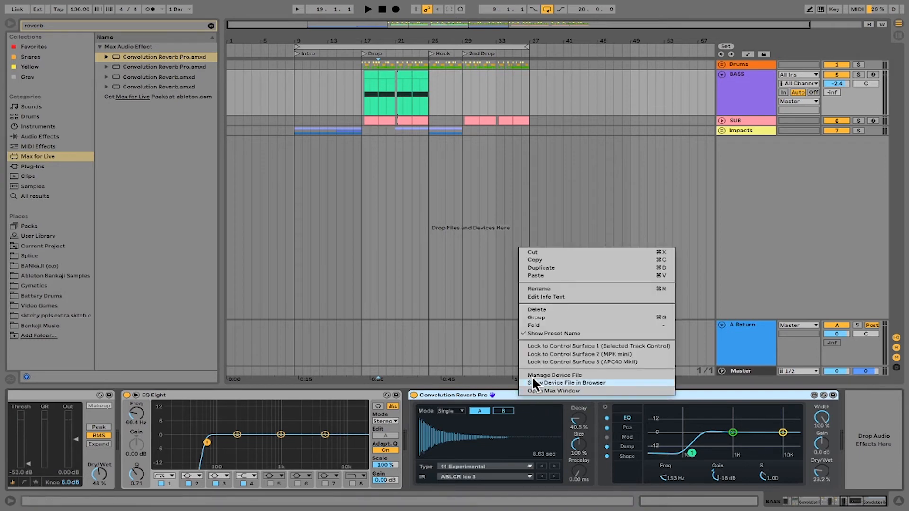
left_click(550, 259)
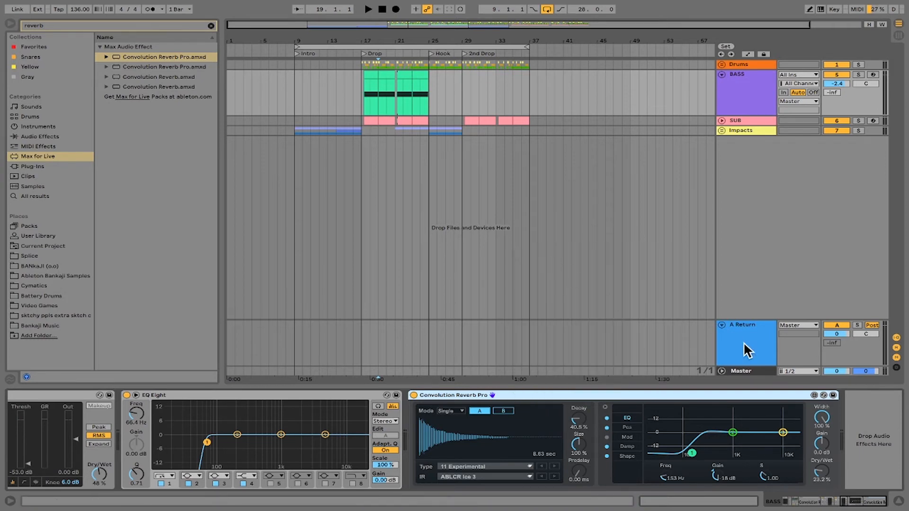
Paste the copied Convolution Reverb Pro onto the empty A Return track.
left_click(746, 338)
left_click(314, 428)
right_click(313, 428)
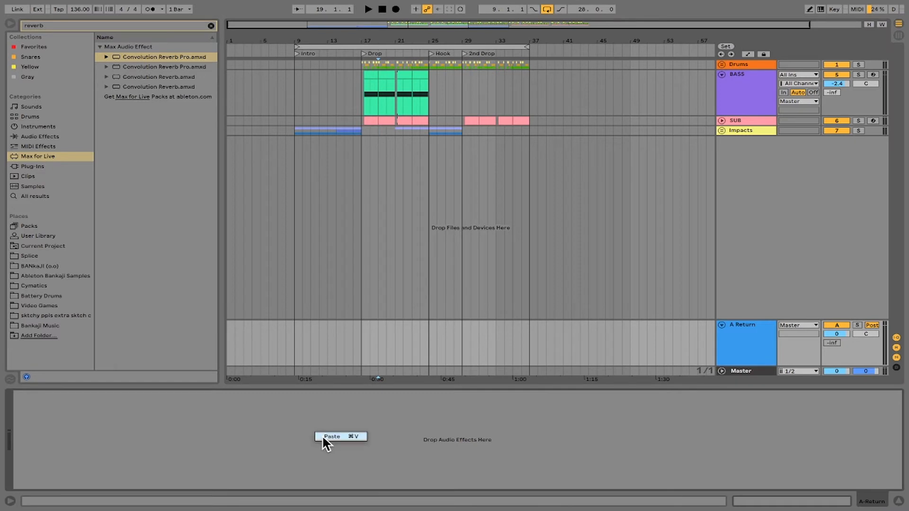
left_click(331, 436)
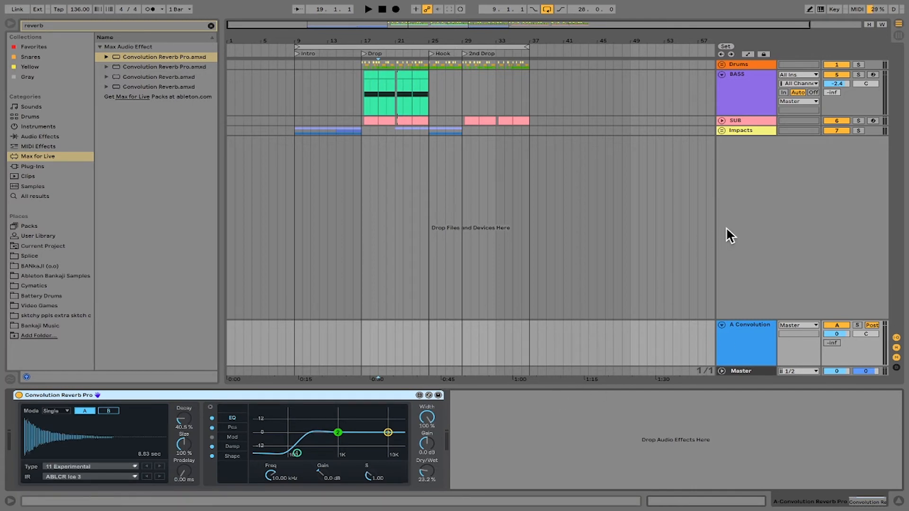
Unfold the Drums group and switch off the Convolution Reverb Pro devices on the snare and Hats tracks.
left_click(738, 64)
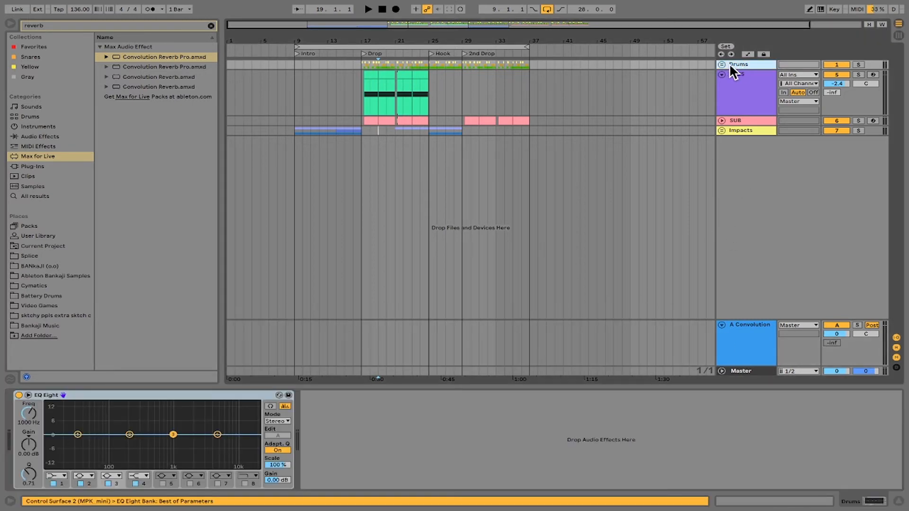
left_click(721, 64)
left_click(746, 127)
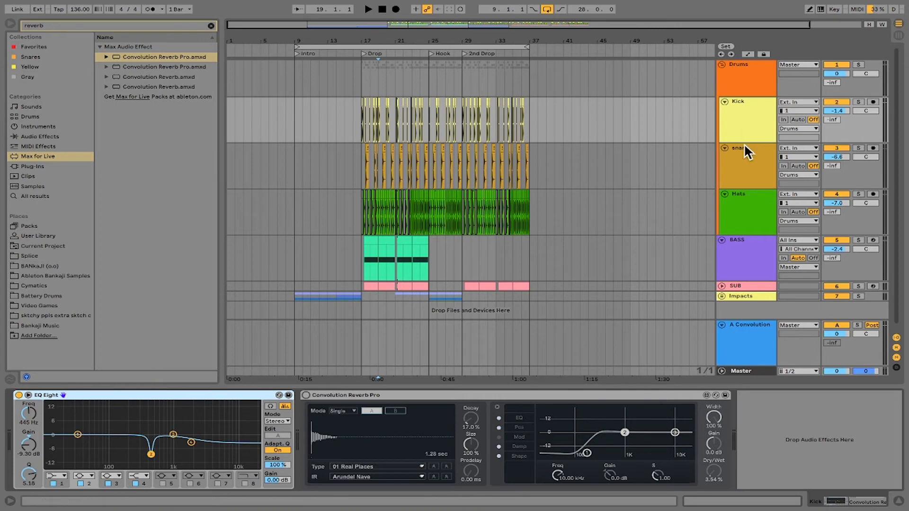
left_click(747, 168)
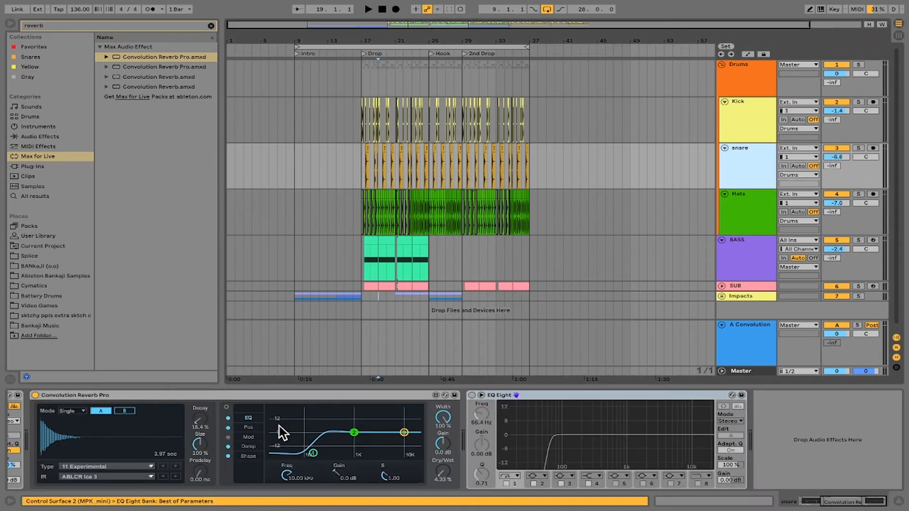
left_click(35, 395)
left_click(740, 223)
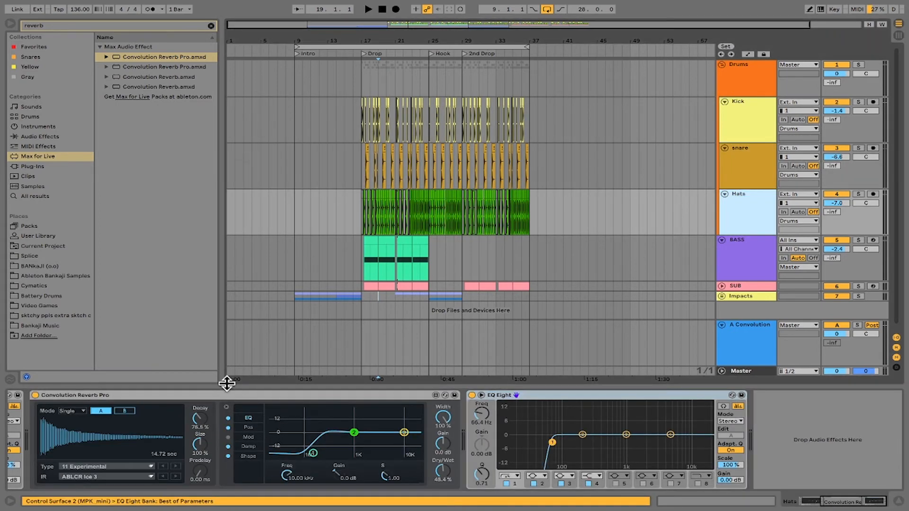
left_click(35, 394)
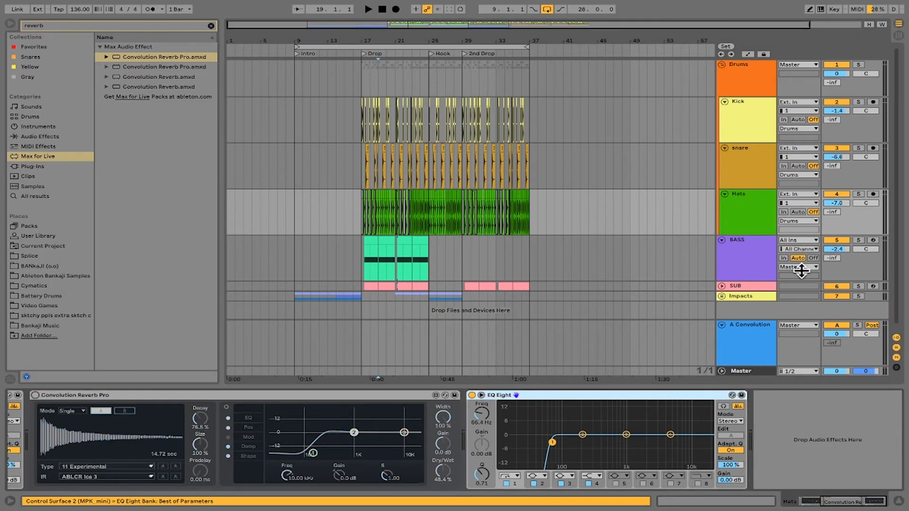
Switch off the Convolution Reverb Pro devices on the BASS track and the Impacts group.
left_click(748, 254)
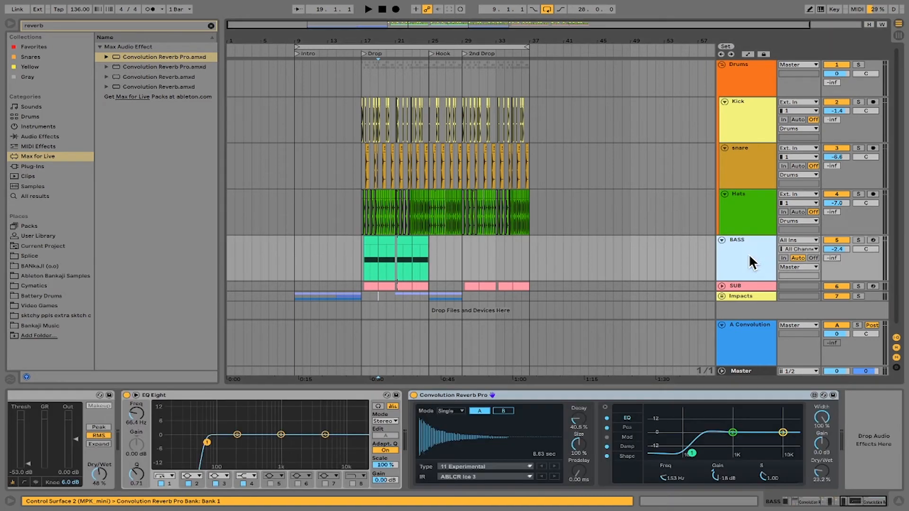
left_click(413, 394)
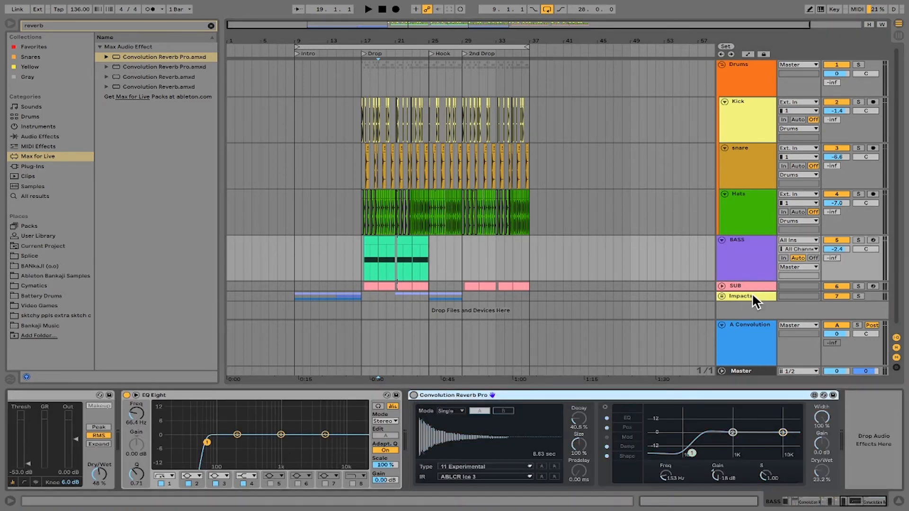
left_click(752, 293)
left_click(306, 395)
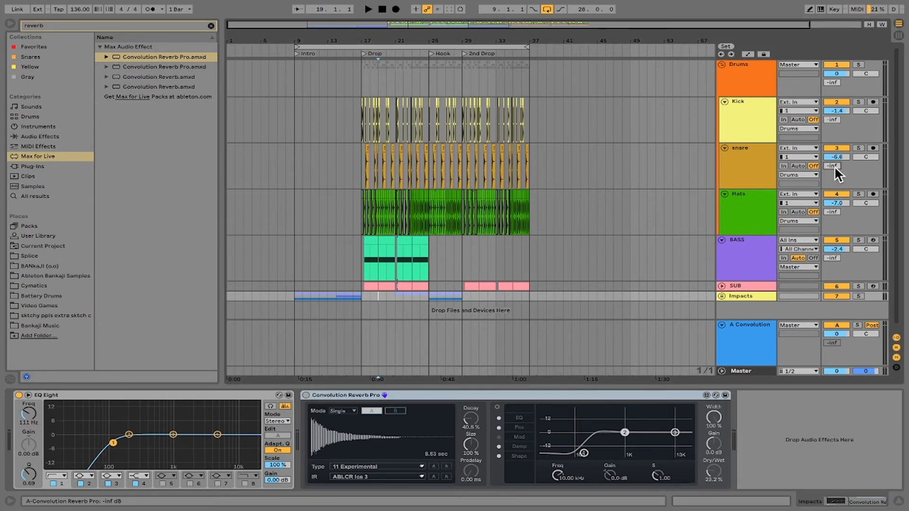
Solo the snare and raise its send to the A Convolution return to about -7.8 dB during playback.
left_click(748, 332)
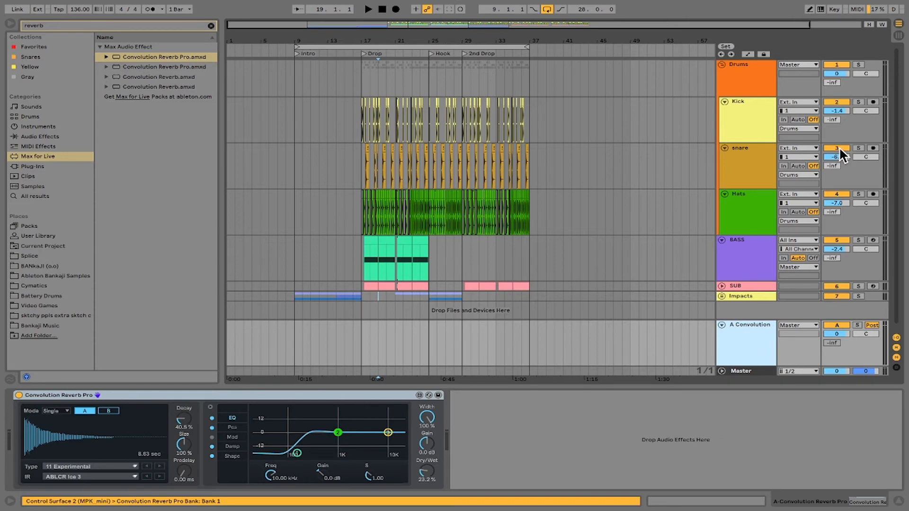
left_click(858, 148)
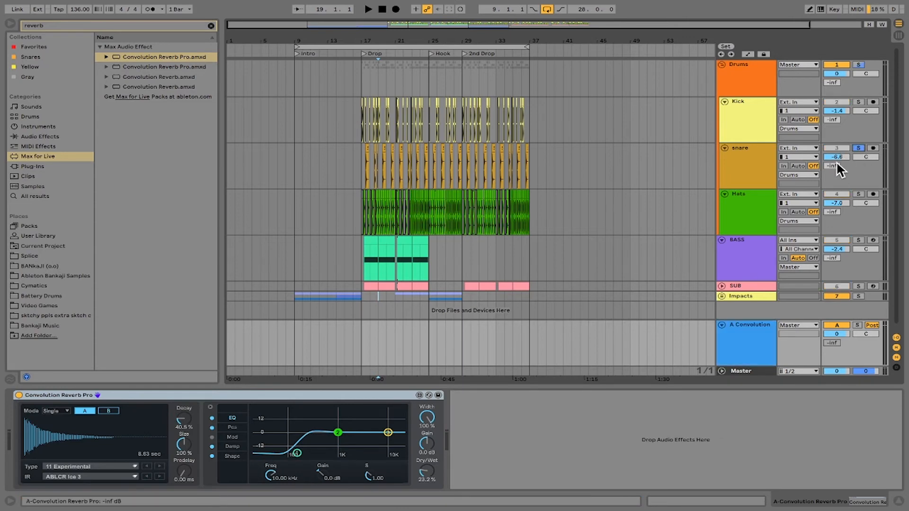
key("space")
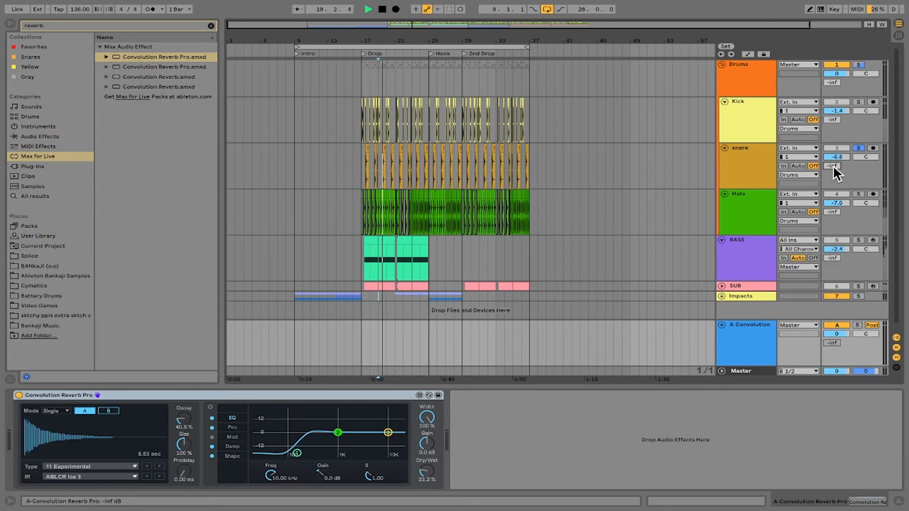
mouse_move(833, 167)
left_mouse_down()
mouse_move(833, 152)
mouse_move(833, 168)
left_mouse_up()
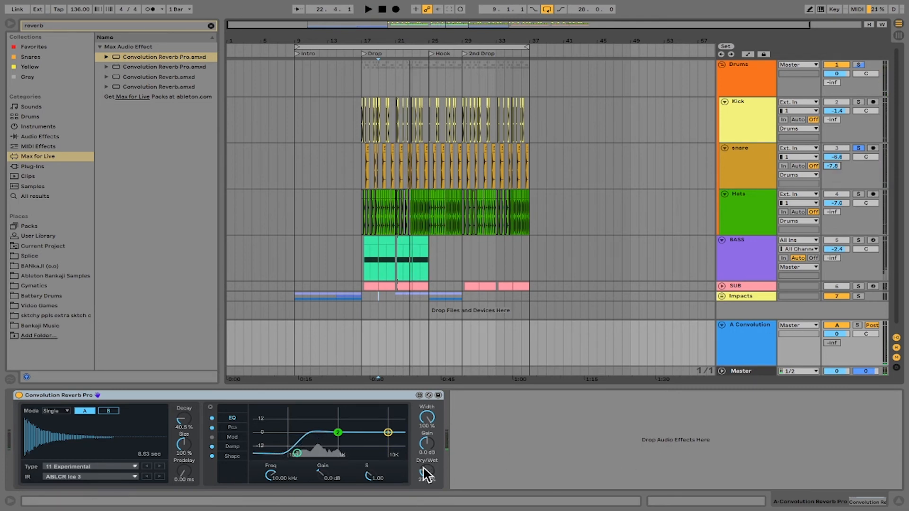
Set the return reverb's Dry/Wet to 100 % and lower the snare's A Convolution send to -21.0 dB during playback.
mouse_move(429, 474)
left_mouse_down()
mouse_move(428, 464)
mouse_move(427, 475)
left_mouse_up()
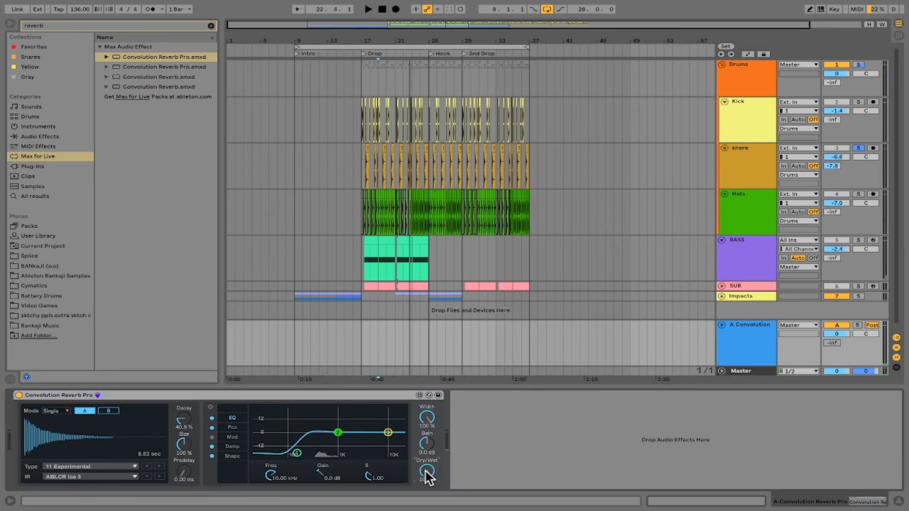
mouse_move(831, 163)
left_mouse_down()
mouse_move(831, 180)
mouse_move(832, 154)
left_mouse_up()
key("space")
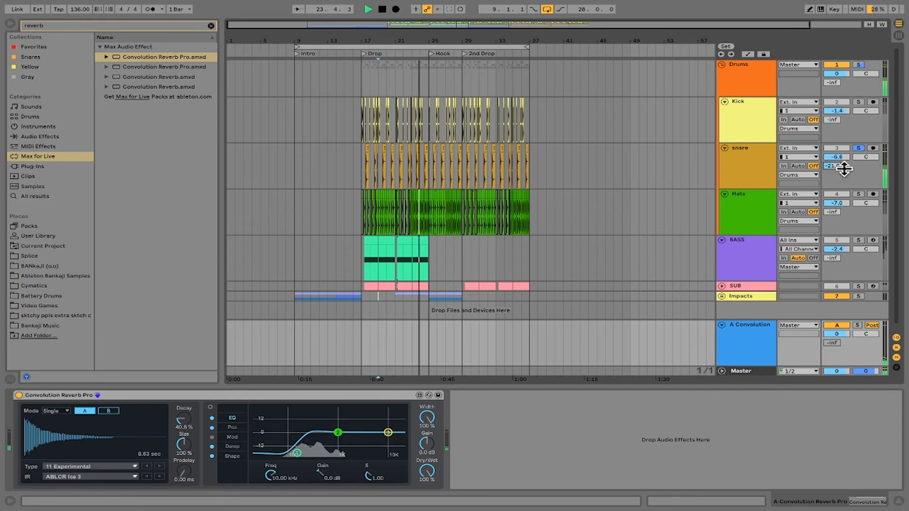
key("space")
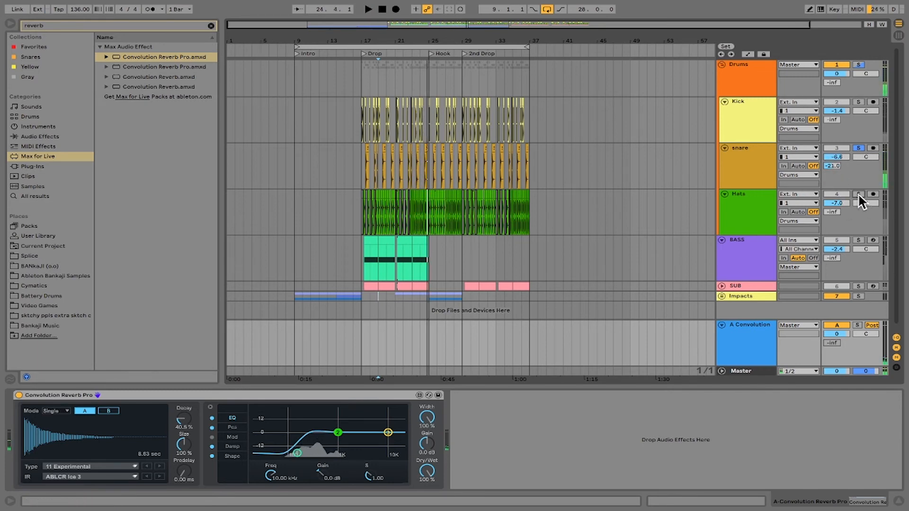
Solo the Hats track, raise its A Convolution send to -5.3 dB during playback, and audition it with the whole Drums group soloed.
left_click(858, 194)
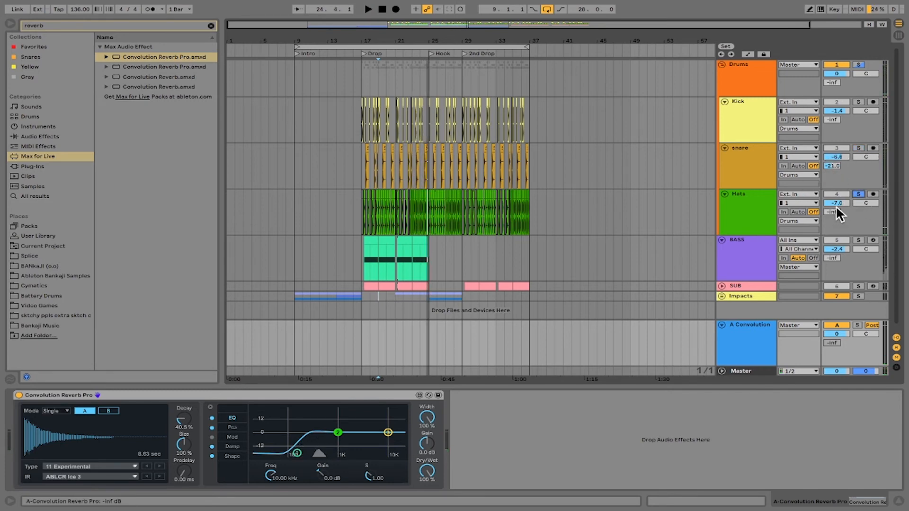
key("space")
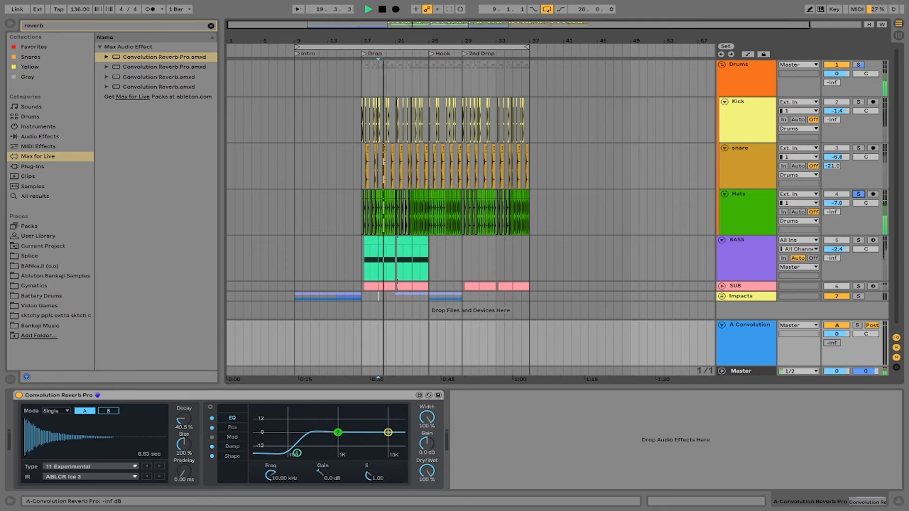
left_click_drag(832, 209, 831, 199)
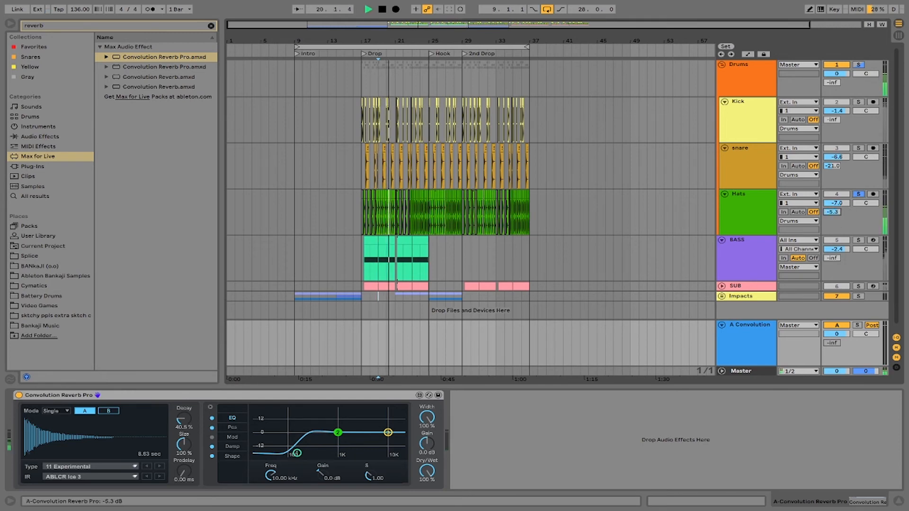
left_click(740, 205)
scroll(525, 429, "up", 5)
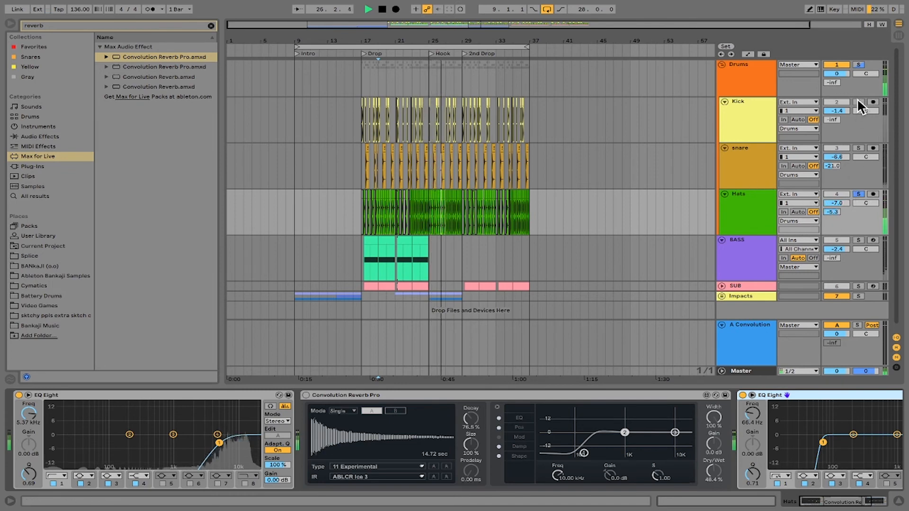
left_click(859, 65)
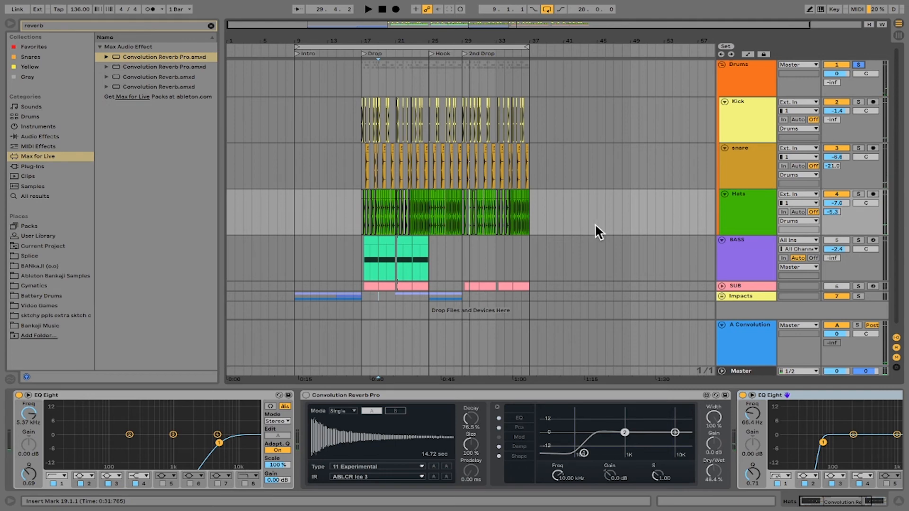
Solo the BASS track and raise its A Convolution send to -5.3 dB during playback.
scroll(596, 225, "down", 1)
left_click(775, 243)
left_click(859, 235)
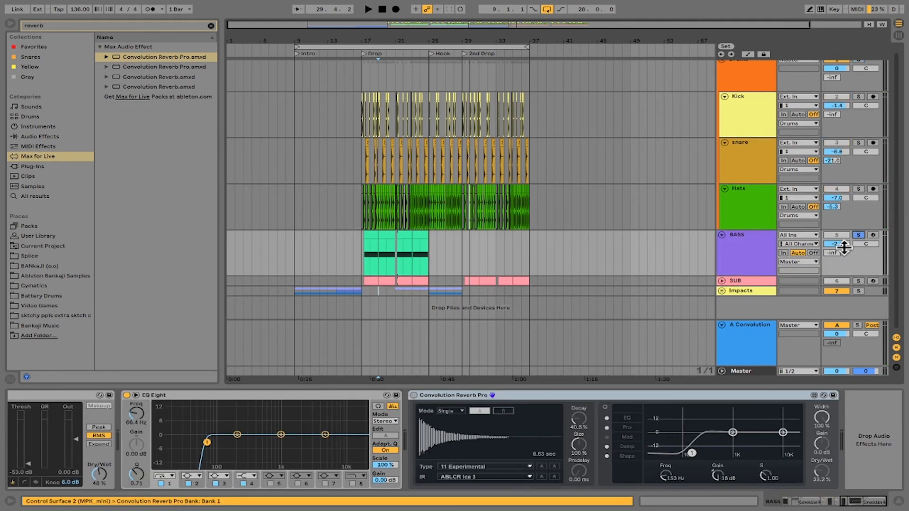
key("space")
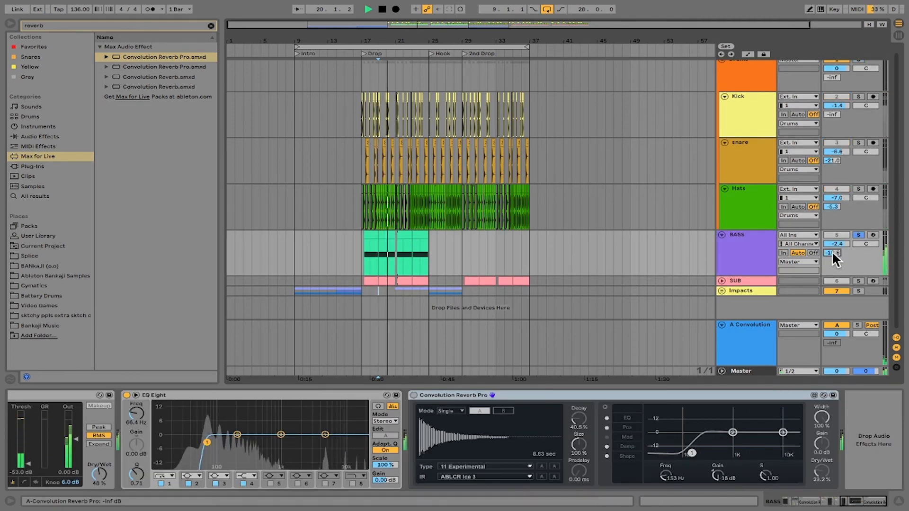
left_click_drag(831, 252, 832, 236)
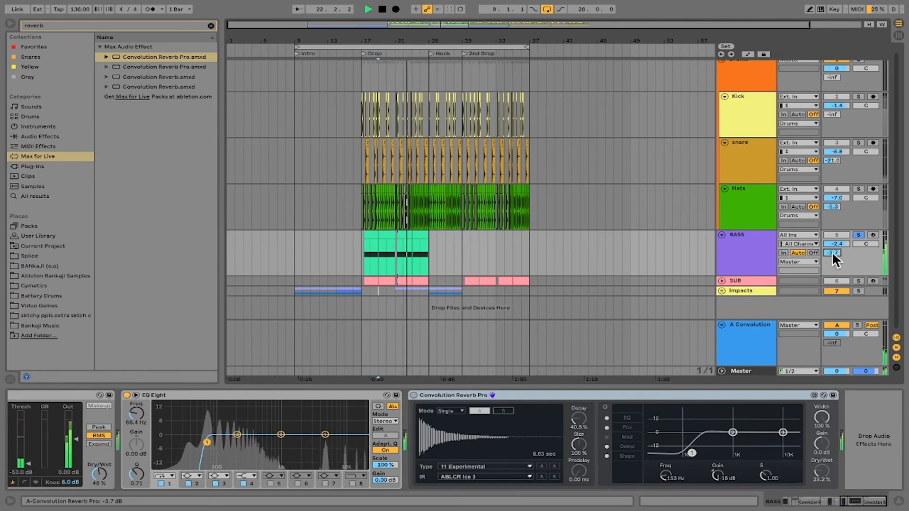
left_click_drag(831, 253, 831, 254)
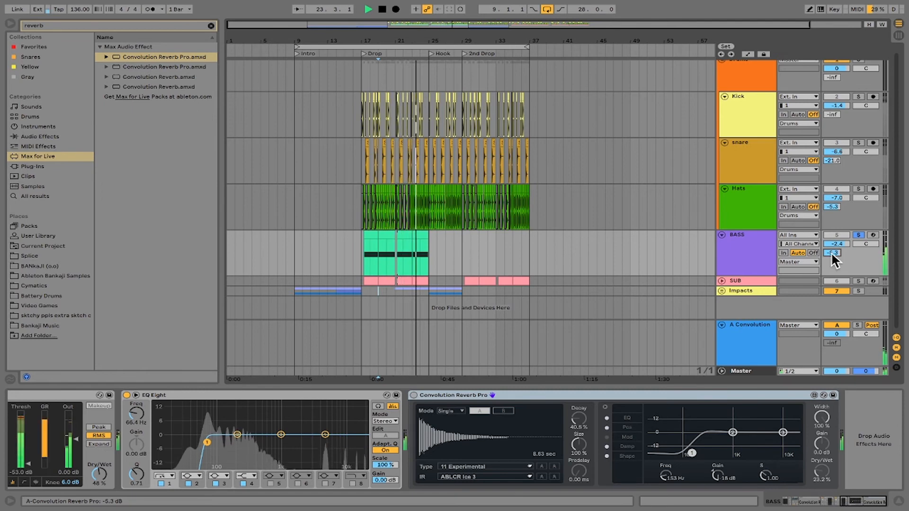
key("space")
Audition Drums with BASS, release their solos, and lower the BASS send to -21.0 dB while the full mix plays.
scroll(852, 115, "up", 1)
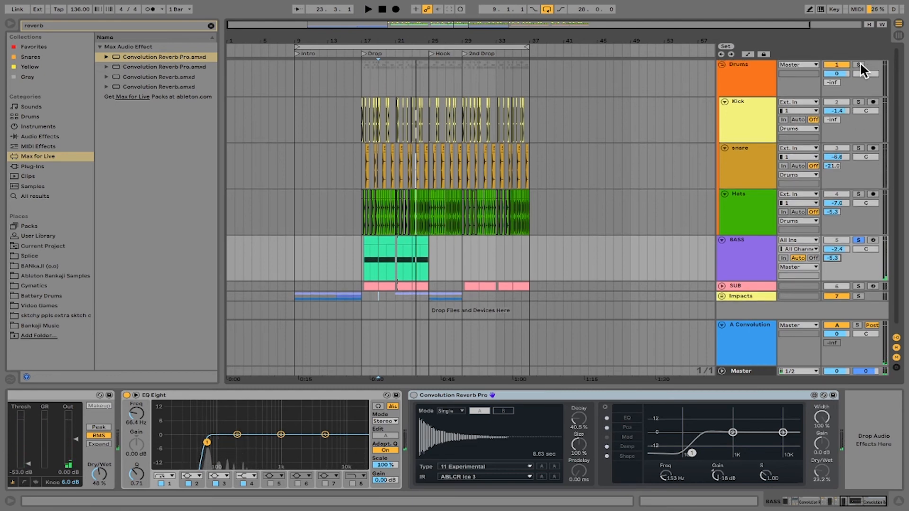
key("space")
left_click(860, 65)
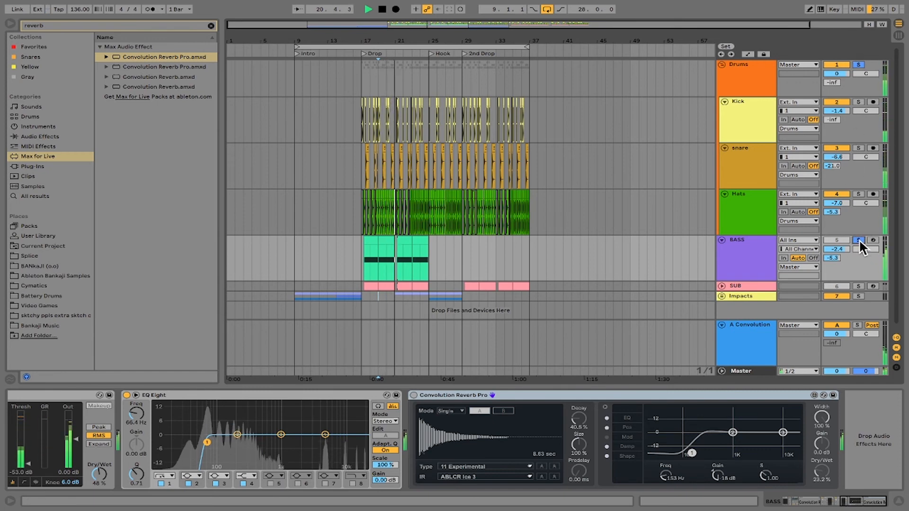
left_click(859, 240)
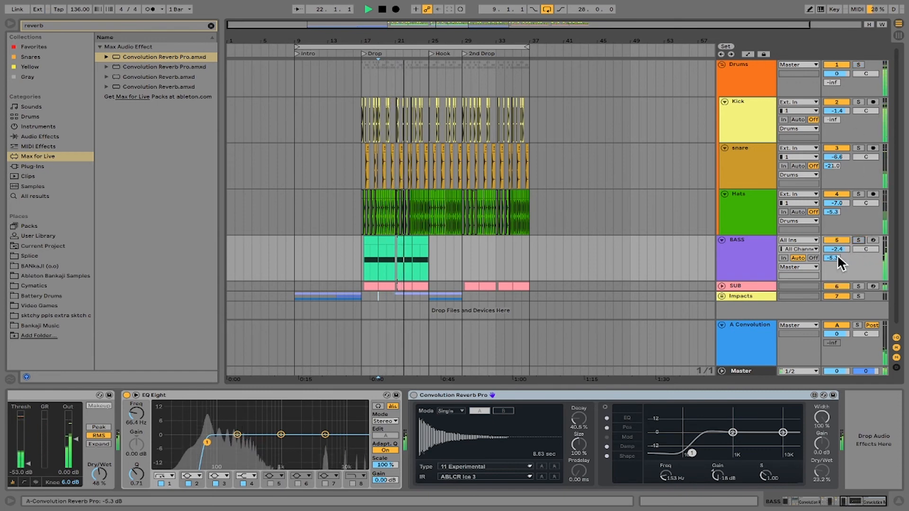
left_click_drag(836, 255, 832, 254)
key("space")
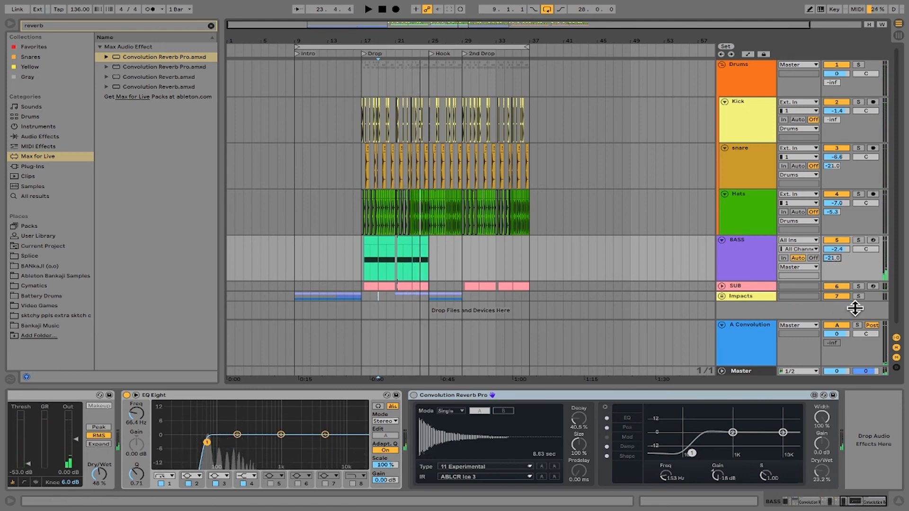
Solo and unfold the Impacts group, and raise its A Convolution send to -15.3 dB during playback.
left_click(754, 299)
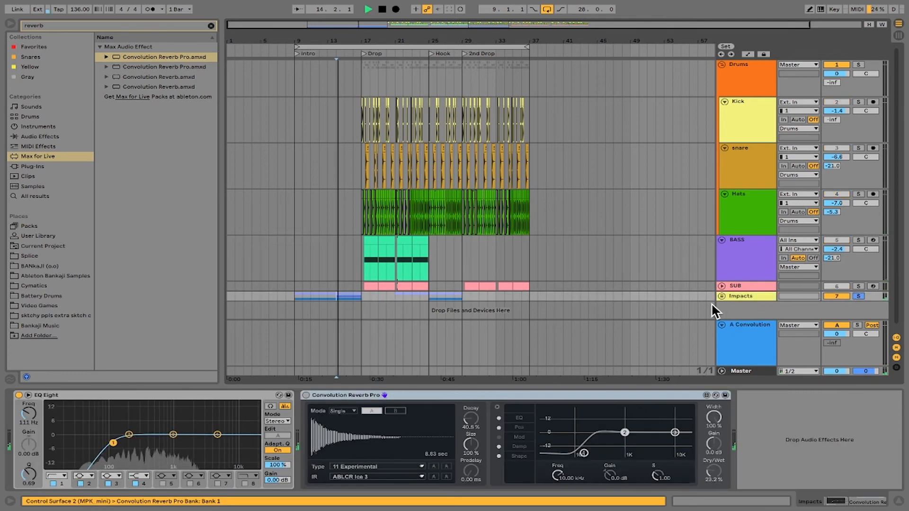
left_click(721, 296)
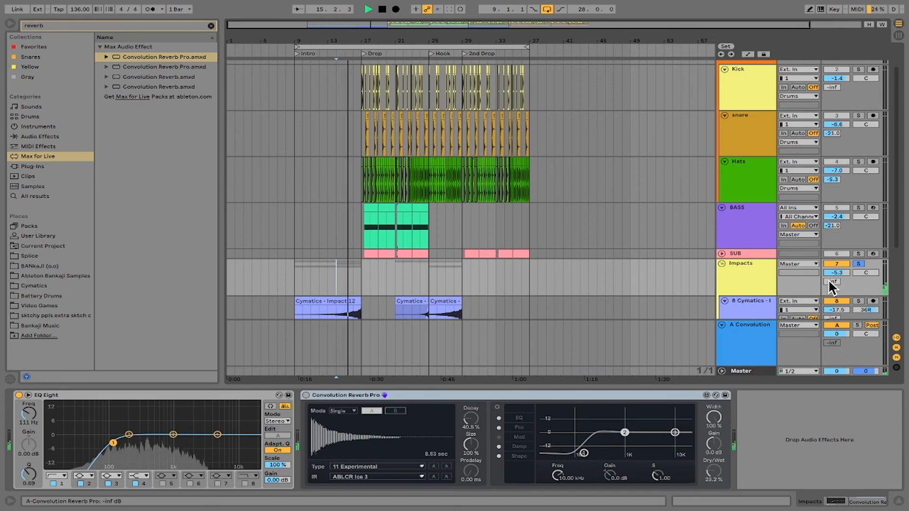
left_click_drag(828, 279, 835, 286)
key("space")
key("space")
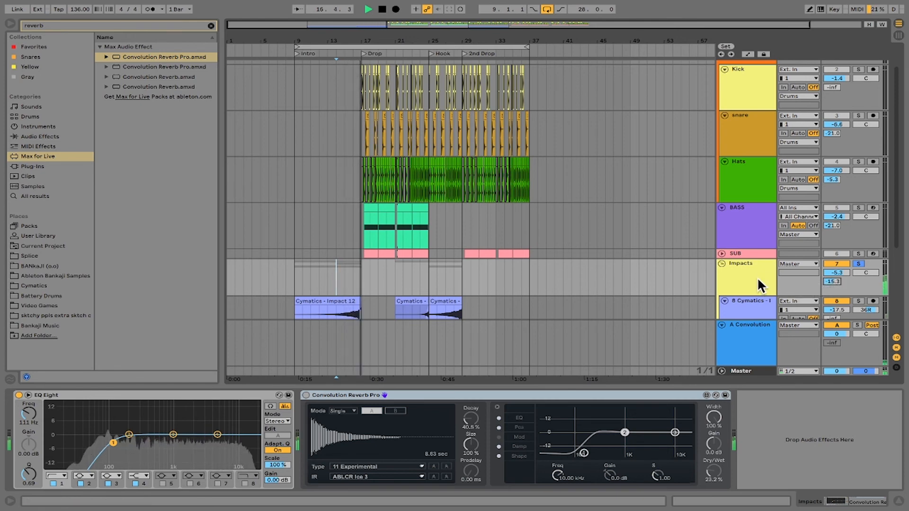
key("space")
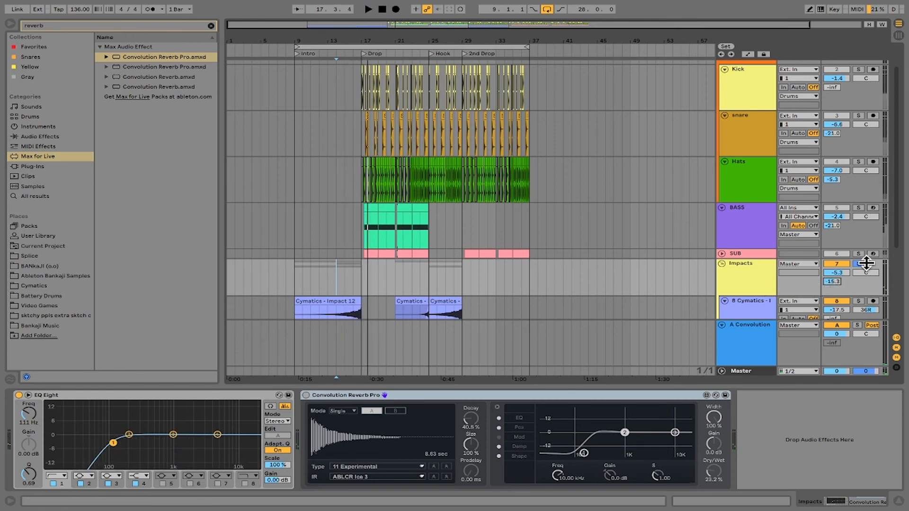
Play the full mix without solos and raise the BASS track's A Convolution send to -8.7 dB.
key("space")
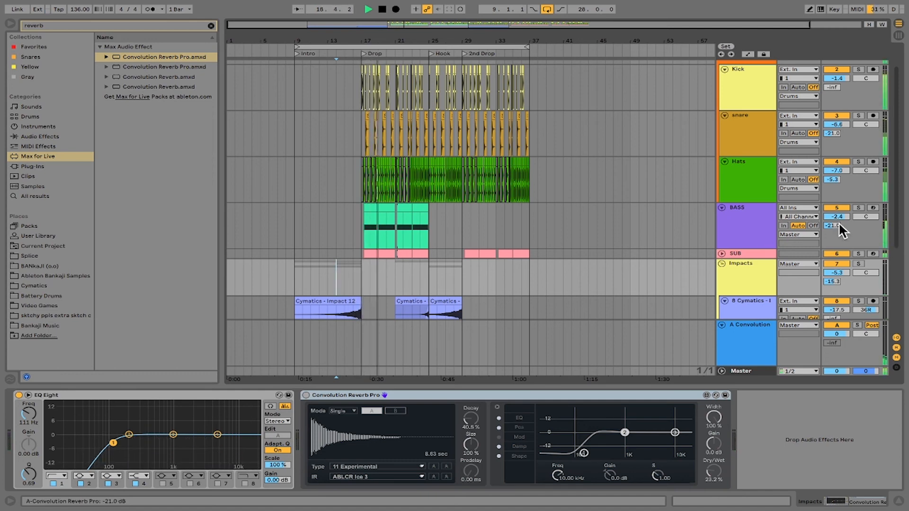
mouse_move(832, 225)
left_mouse_down()
mouse_move(831, 208)
mouse_move(831, 227)
left_mouse_up()
key("space")
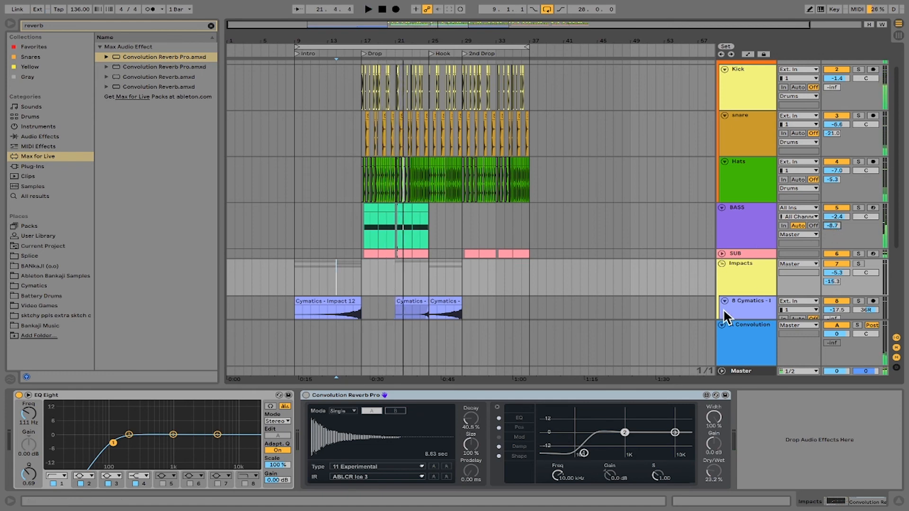
Fold the Drums group, the BASS track and the Impacts group in the arrangement.
scroll(698, 284, "up", 2)
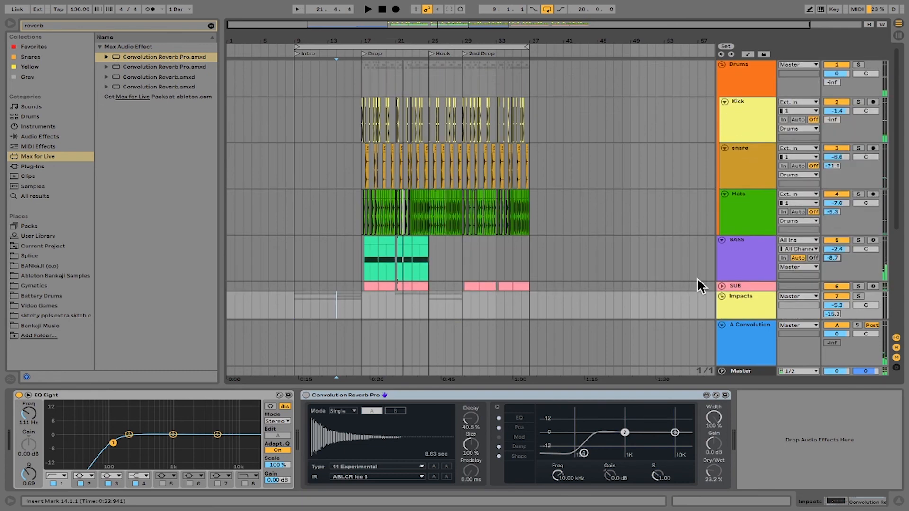
left_click(720, 65)
left_click(721, 75)
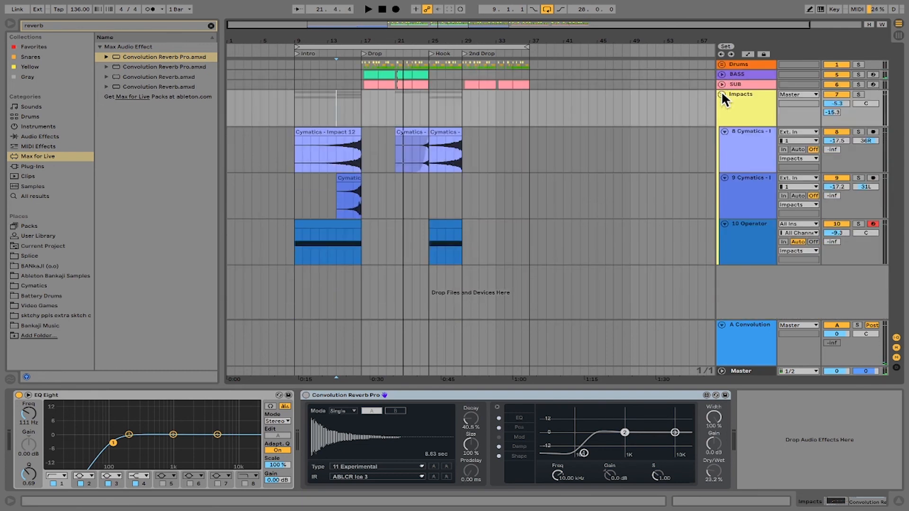
left_click(722, 94)
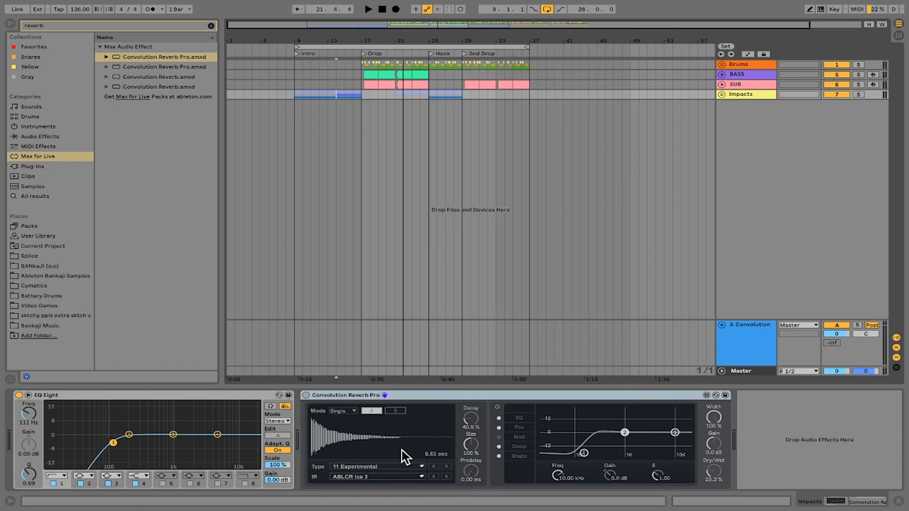
Review the device chains on the A Convolution return and the Drums, BASS, SUB and Impacts tracks.
left_click(738, 333)
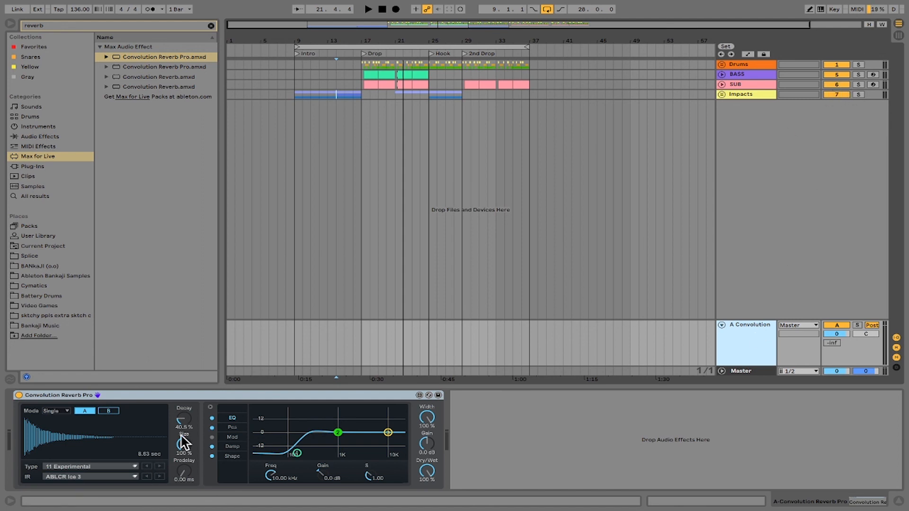
left_click(752, 64)
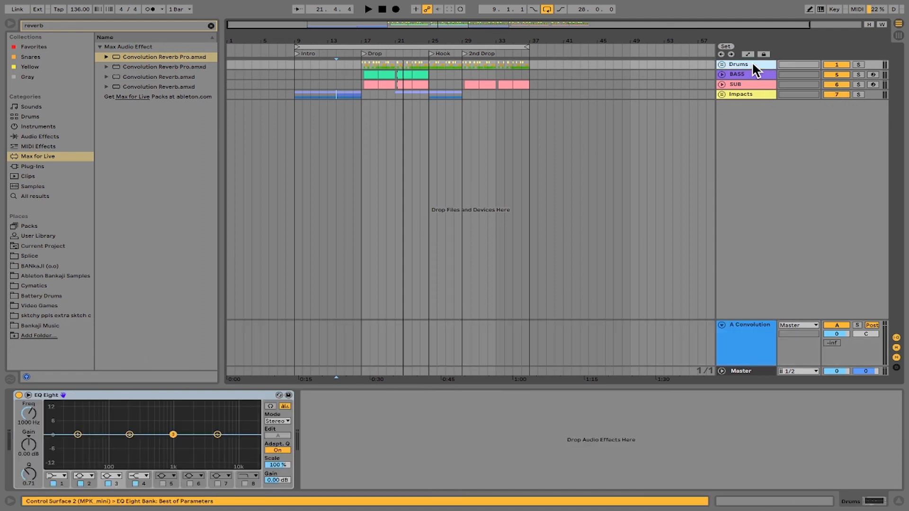
left_click(752, 94)
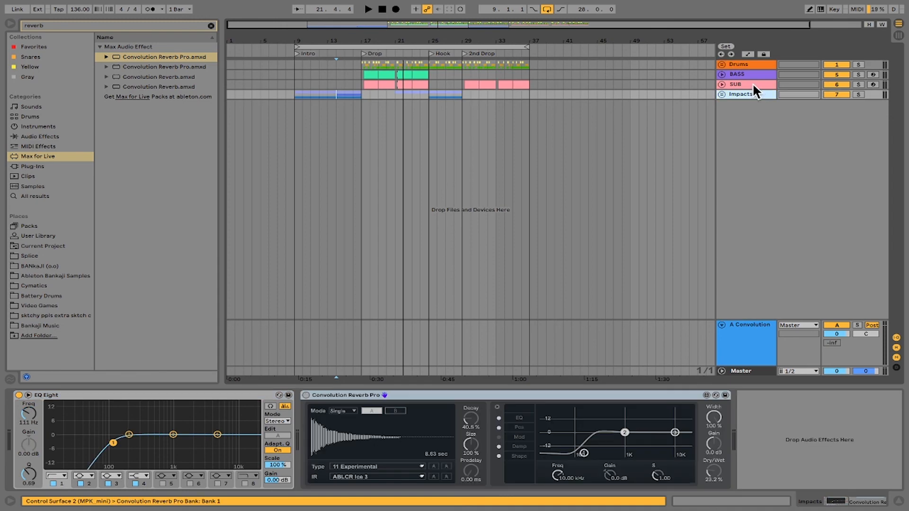
left_click(753, 65)
left_click(756, 93)
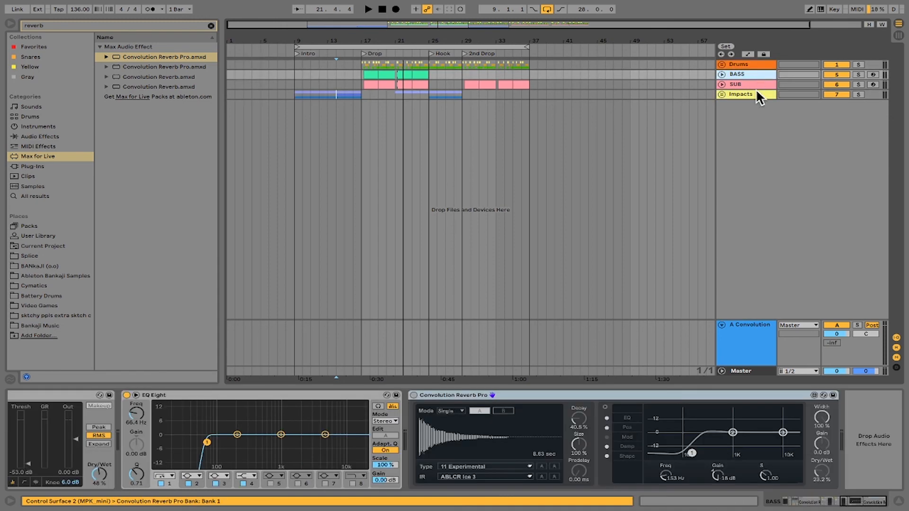
left_click(757, 86)
left_click(755, 74)
left_click(756, 63)
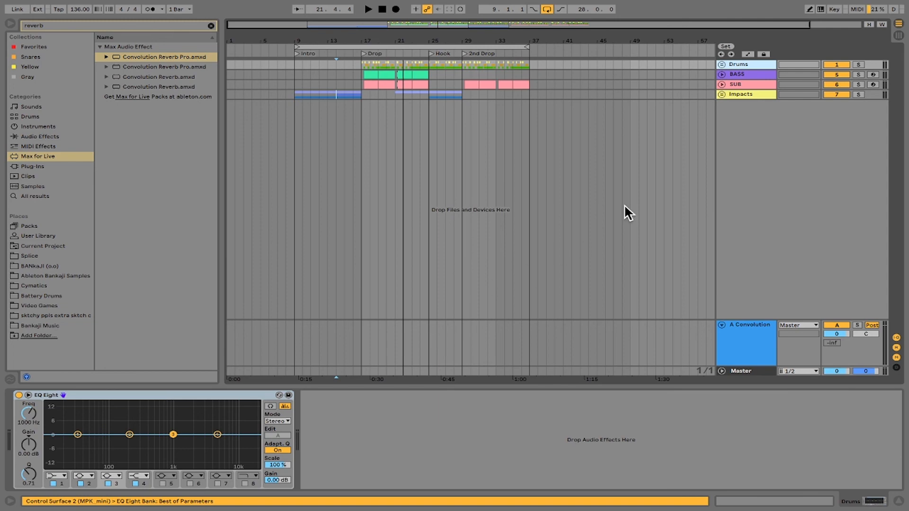
left_click(760, 90)
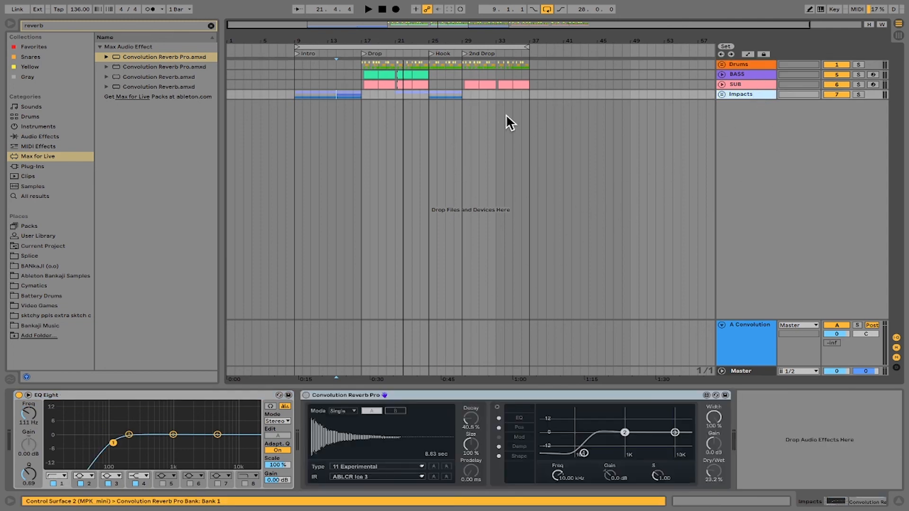
left_click(513, 94)
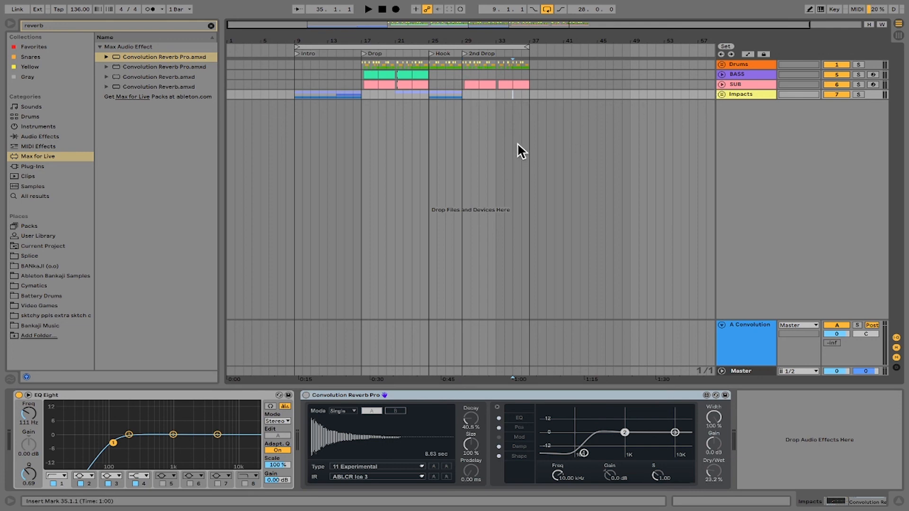
left_click(445, 87)
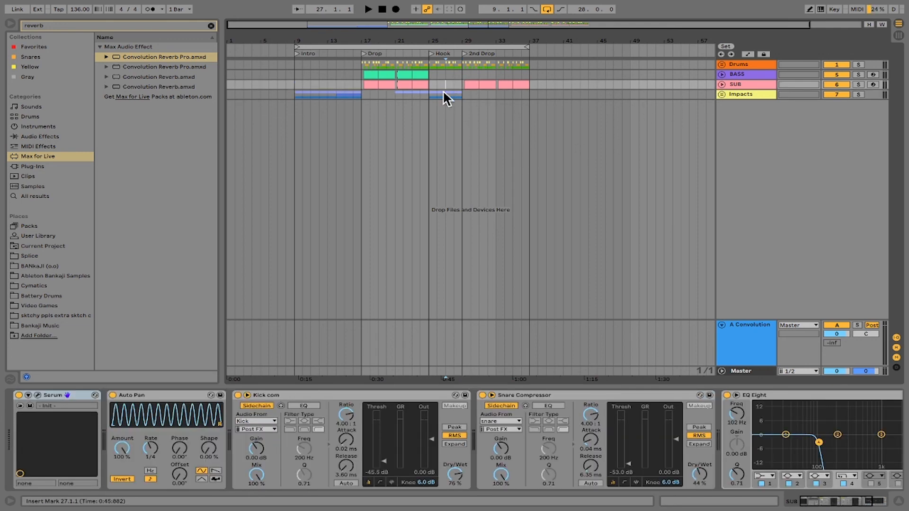
left_click(528, 95)
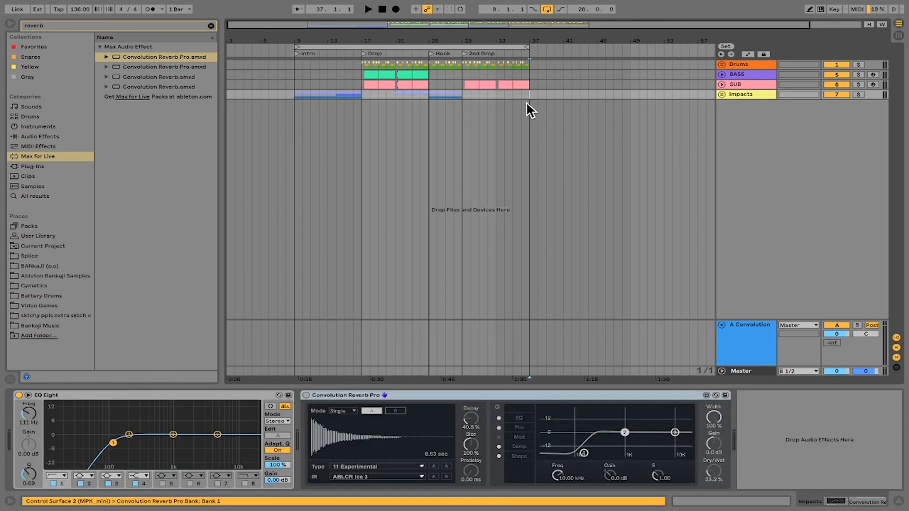
left_click(296, 71)
left_click(496, 94)
left_click(498, 82)
left_click(353, 73)
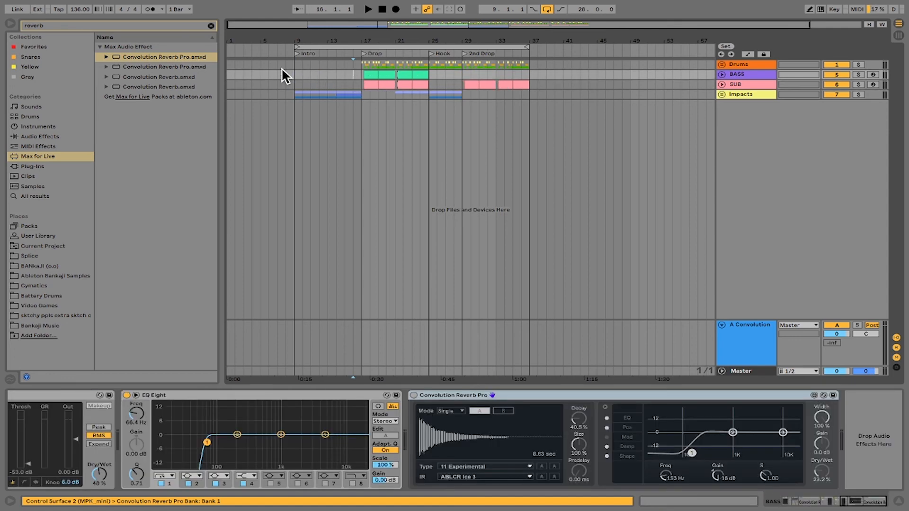